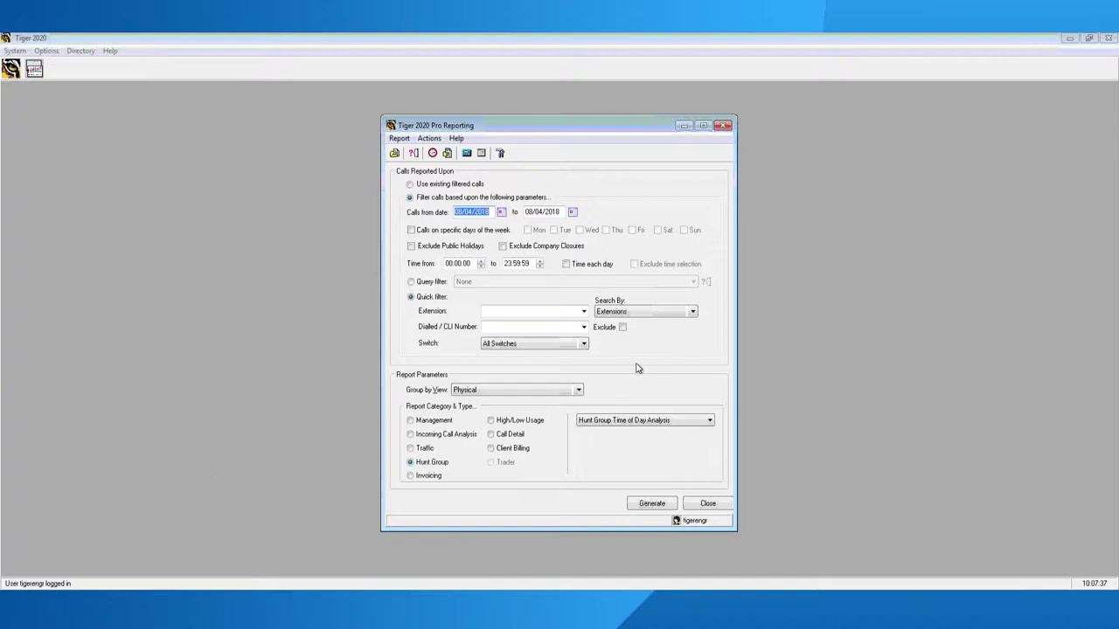
Base the Pro Reporting report on the existing filtered calls.
click(453, 185)
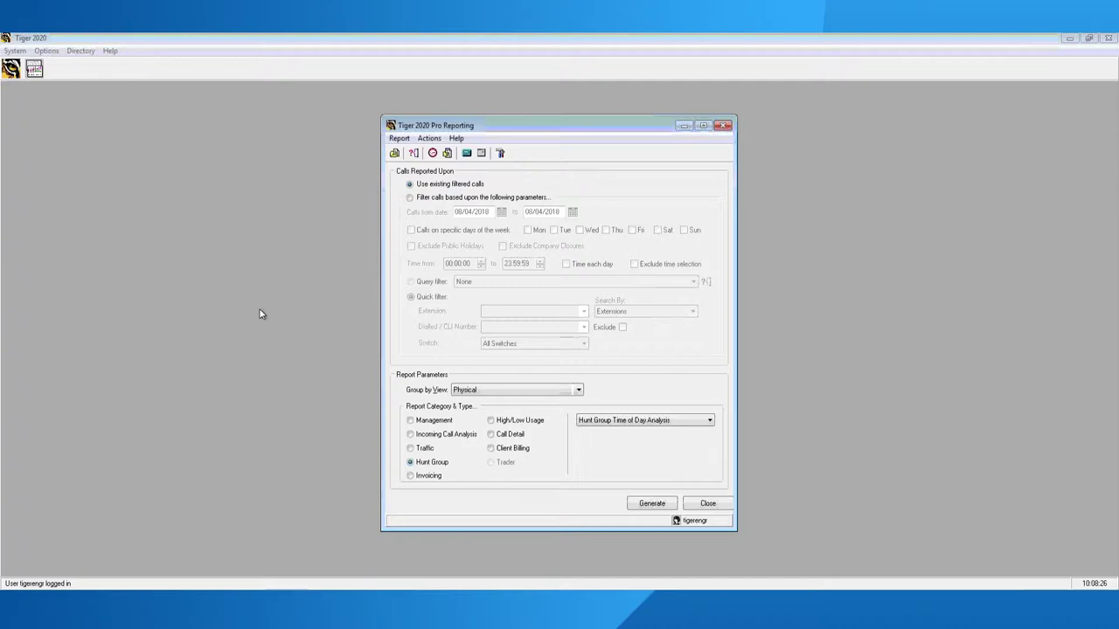
click(443, 199)
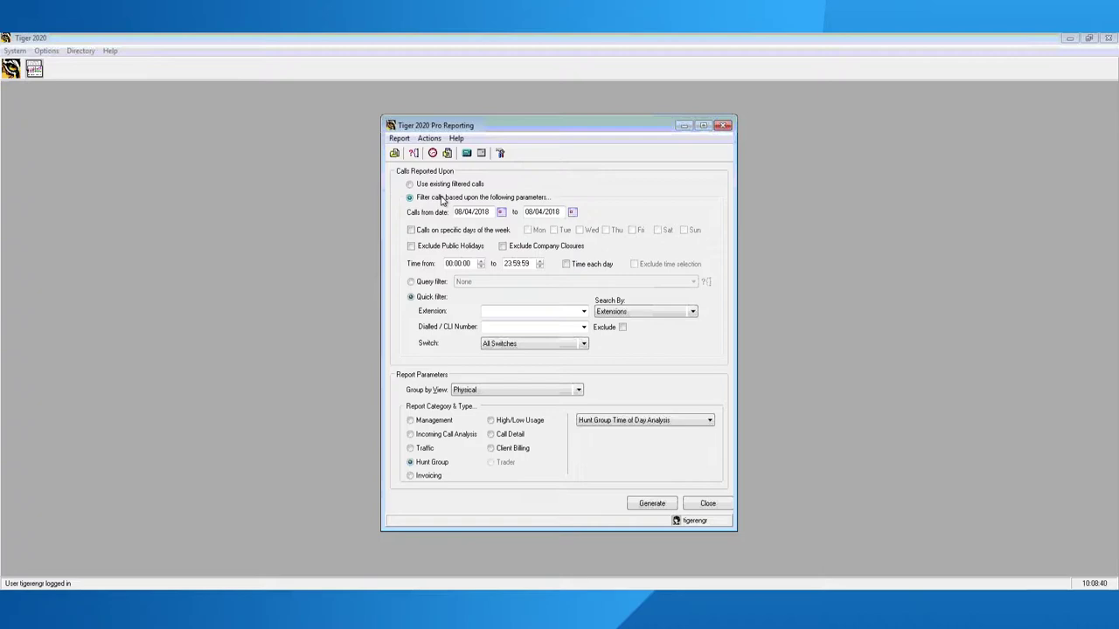
Set both the 'Calls from date' and 'to' dates to 08/02/2018 with the calendar pickers.
click(503, 212)
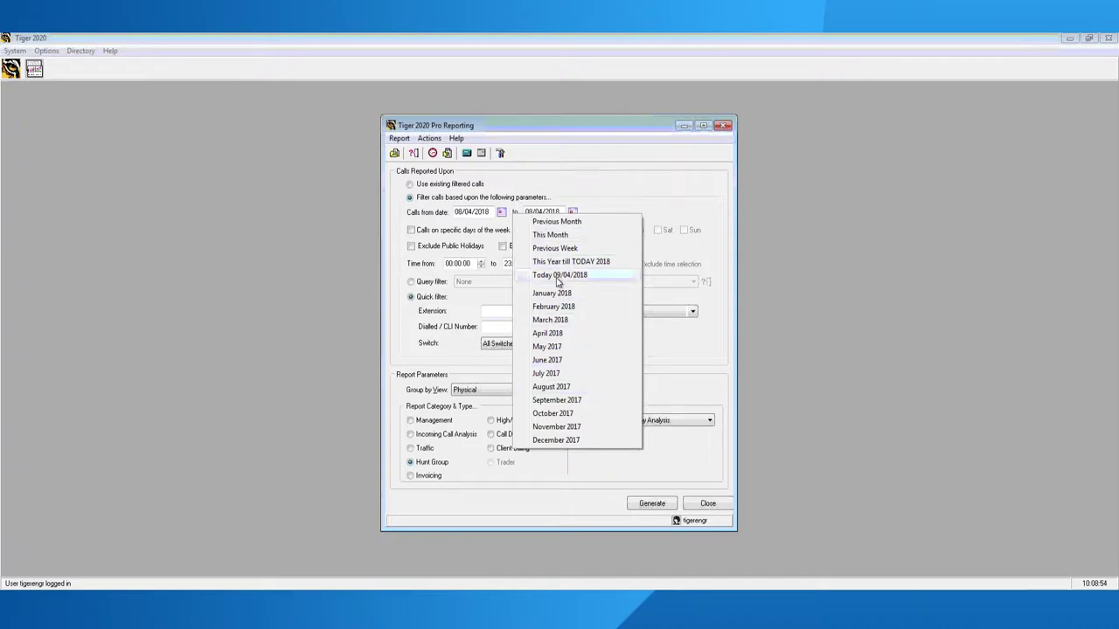
click(519, 213)
click(519, 213)
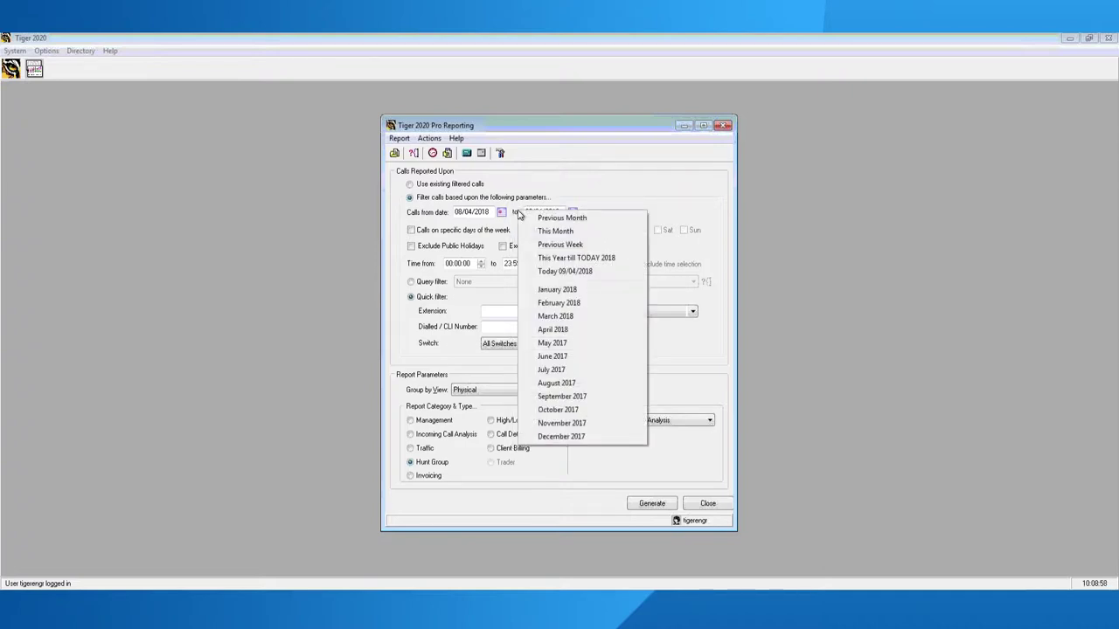
click(574, 277)
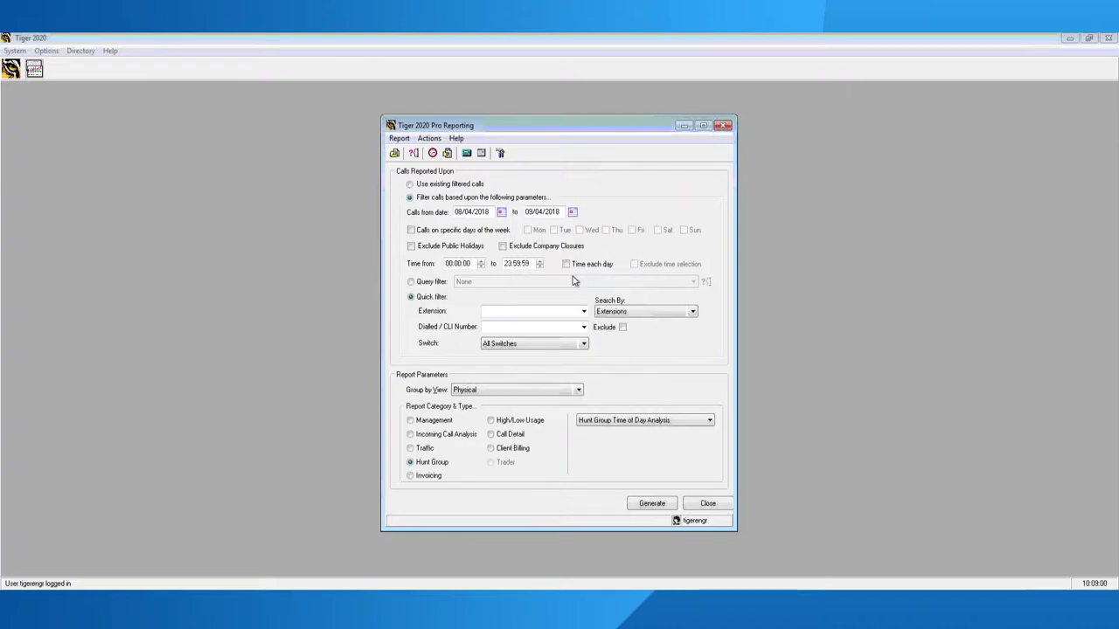
click(502, 212)
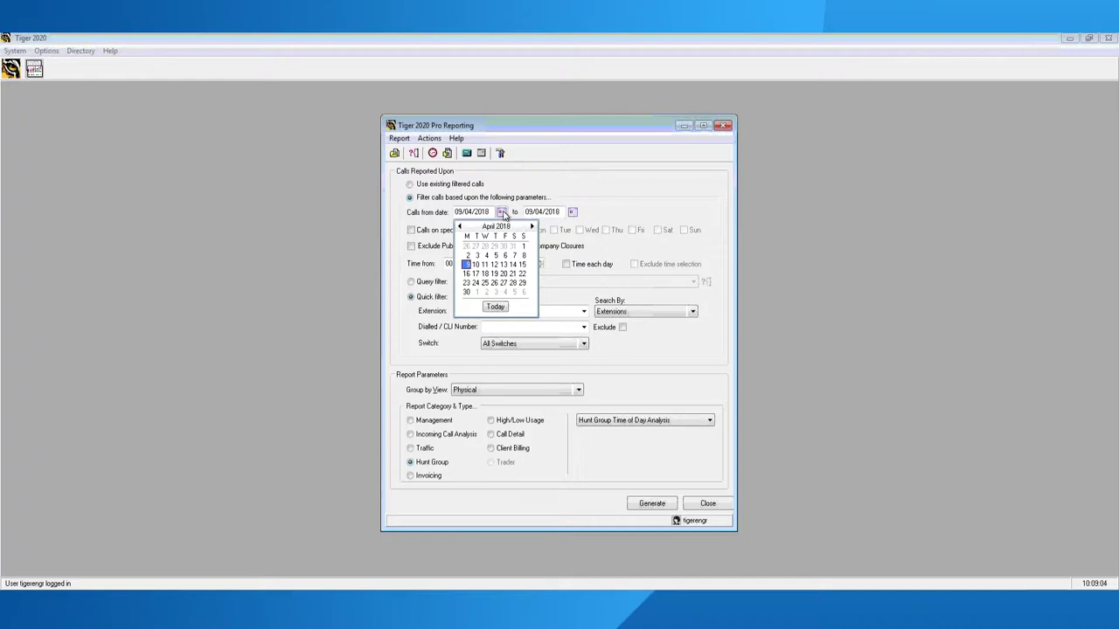
click(461, 228)
click(460, 227)
click(495, 255)
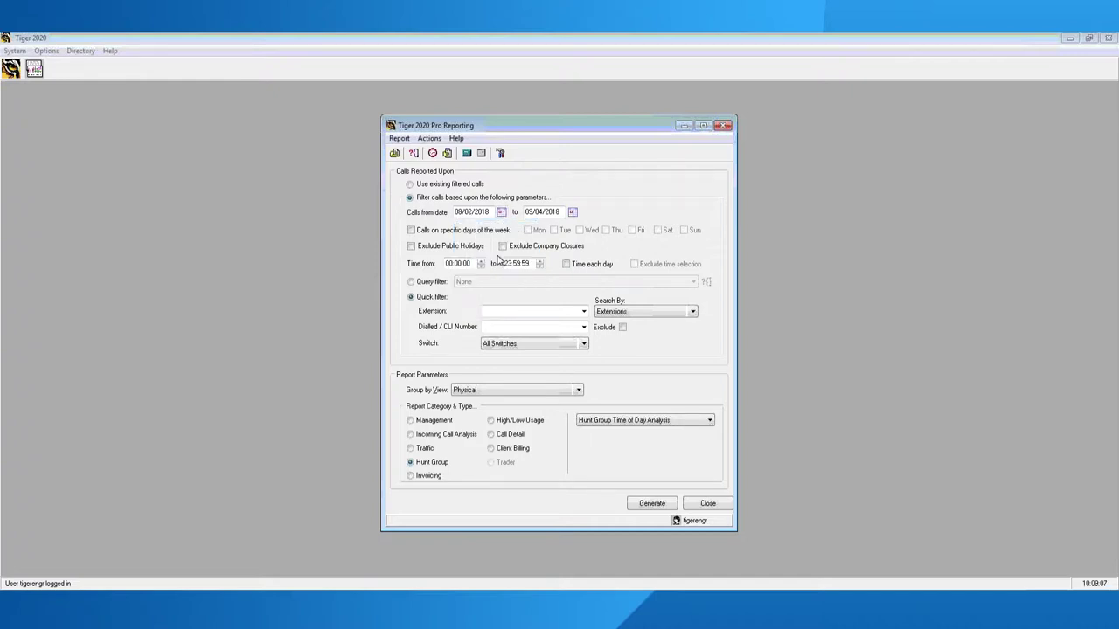
click(573, 212)
click(567, 255)
click(449, 263)
Limit the time range to 09:00:00–10:00:00 and switch from the quick filter to the Query filter.
text(09)
click(507, 264)
text(100000)
click(522, 313)
click(494, 326)
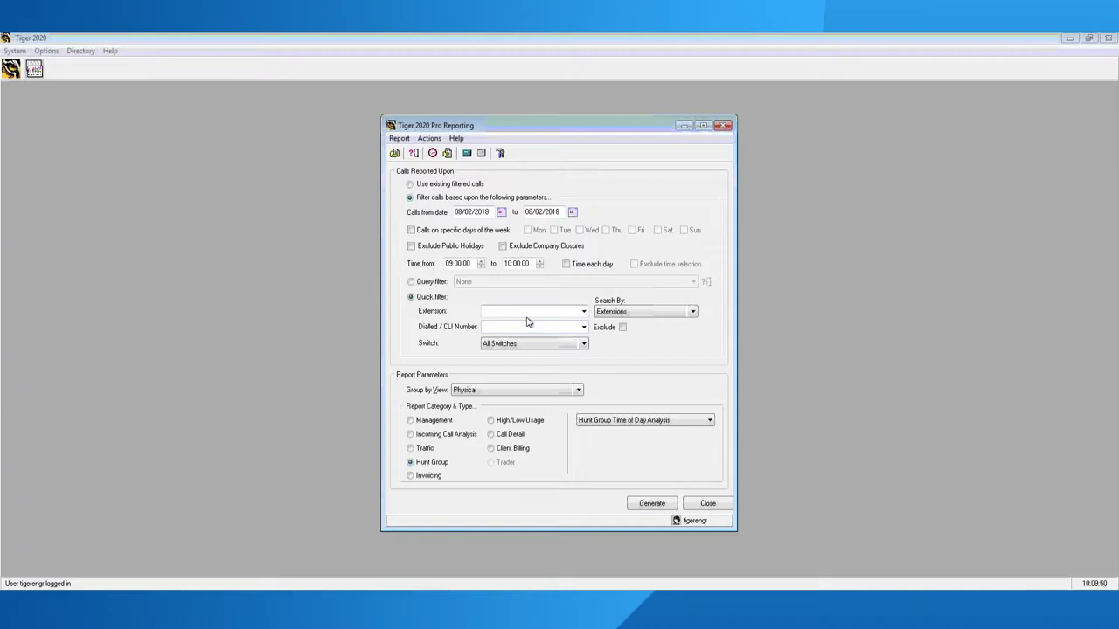
click(434, 283)
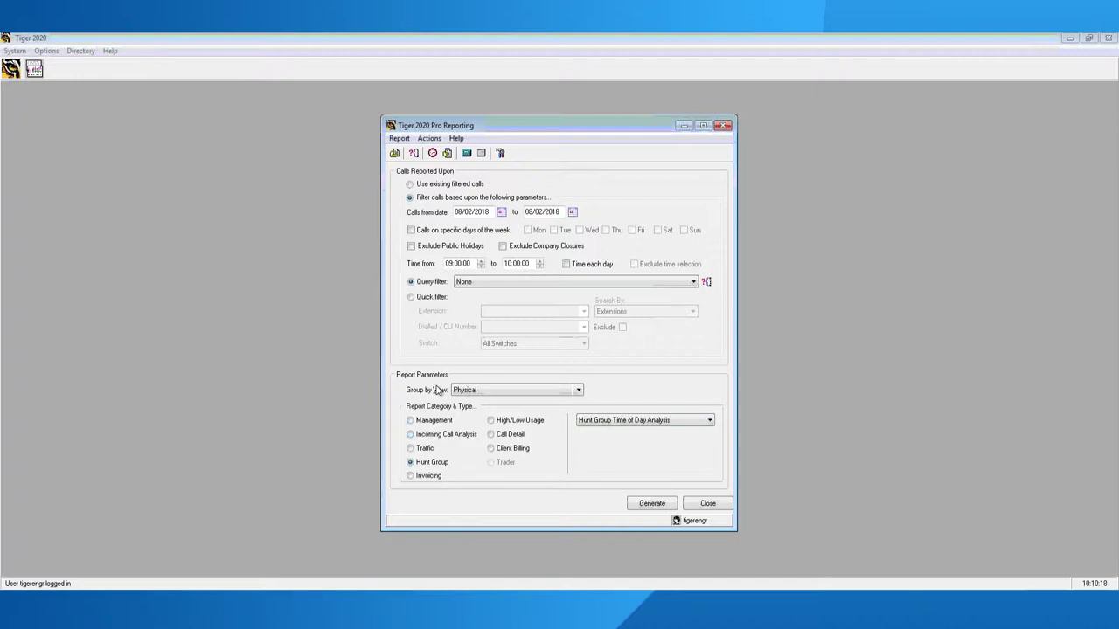
Generate the Call Detail 'Call Information' report grouped by Physical view, listing 11 calls.
click(498, 435)
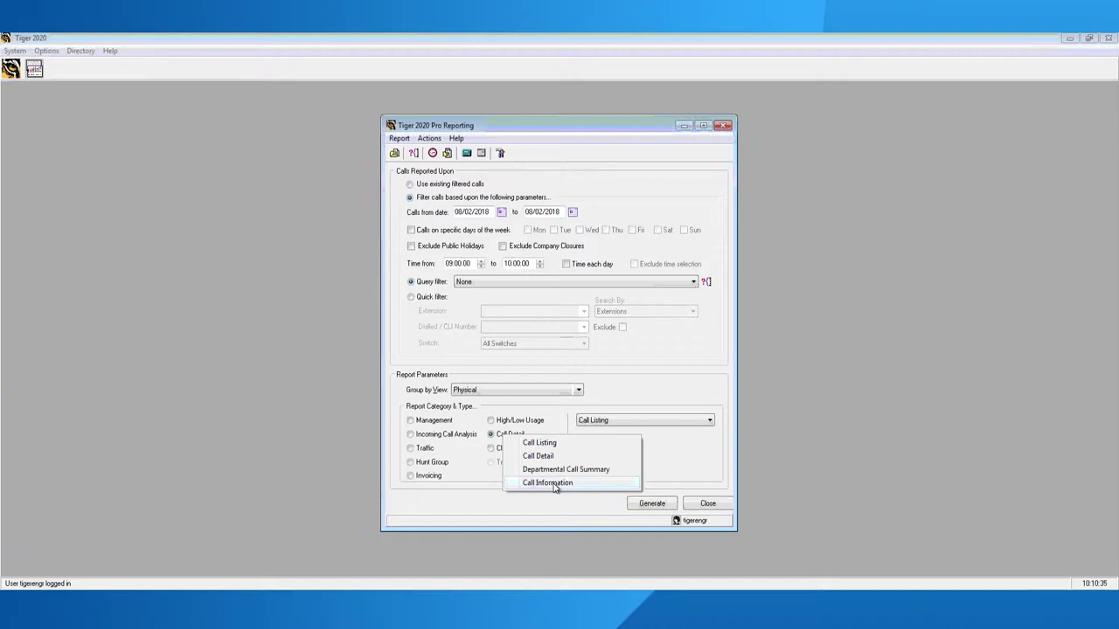
click(496, 437)
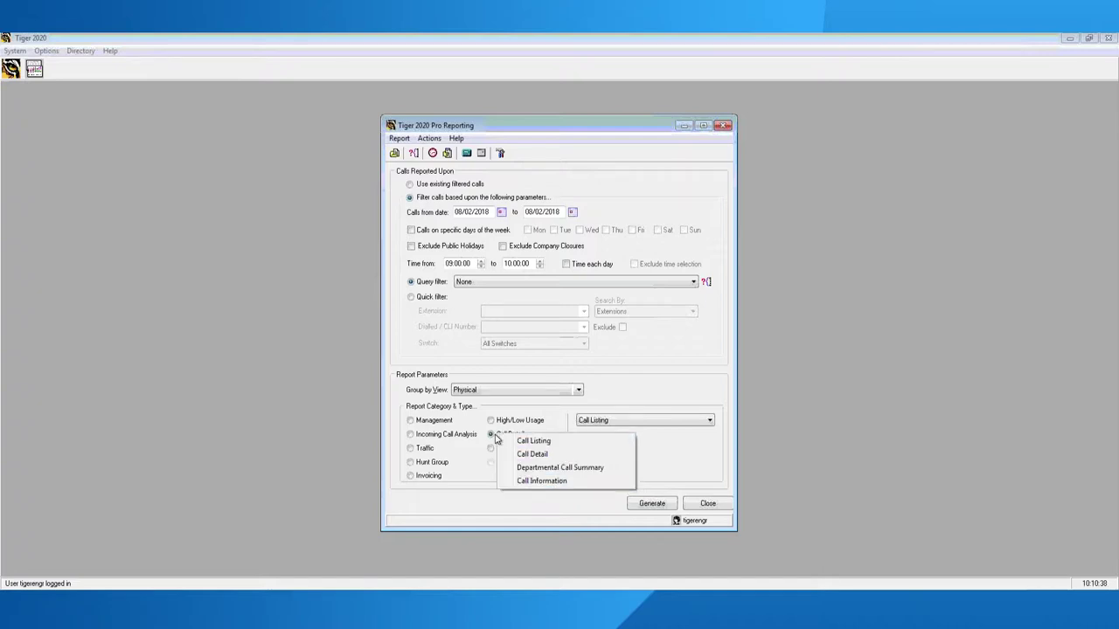
click(549, 482)
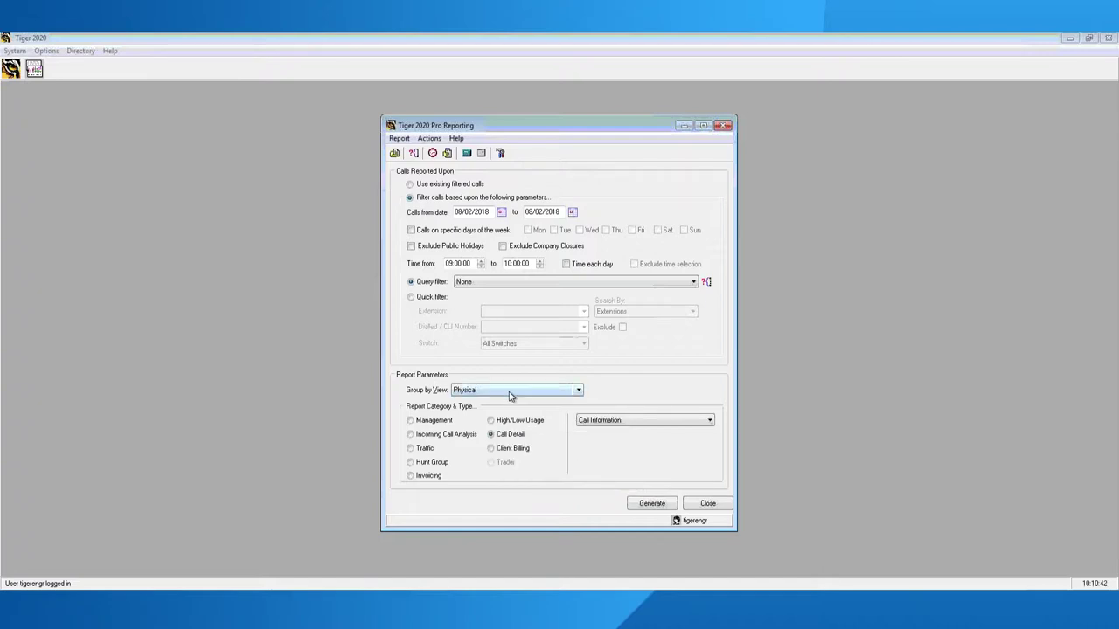
click(512, 392)
click(478, 391)
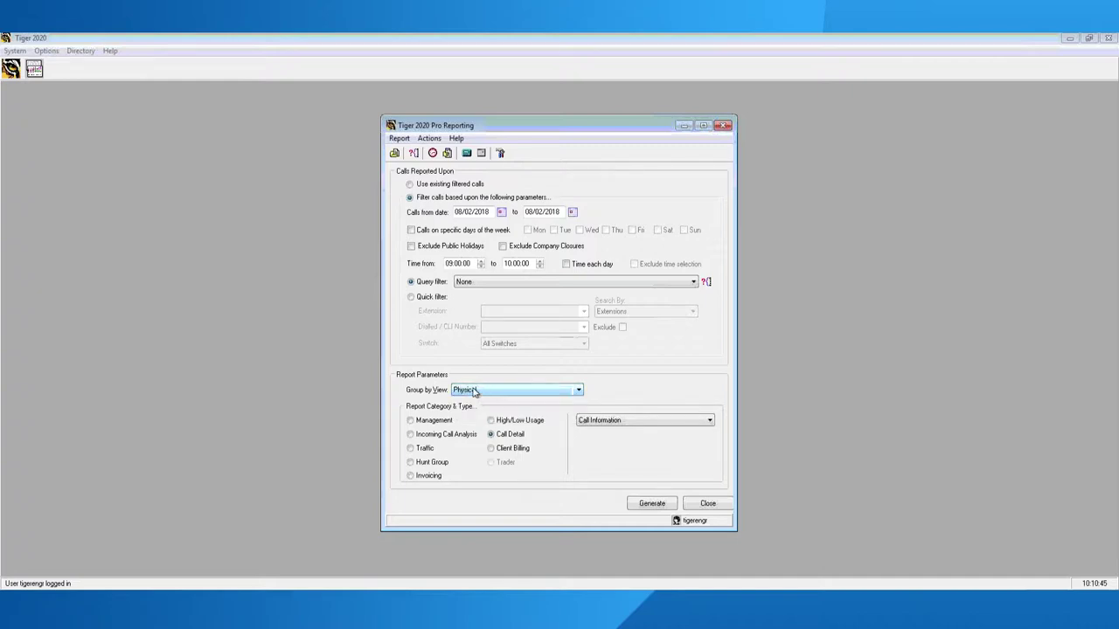
click(487, 391)
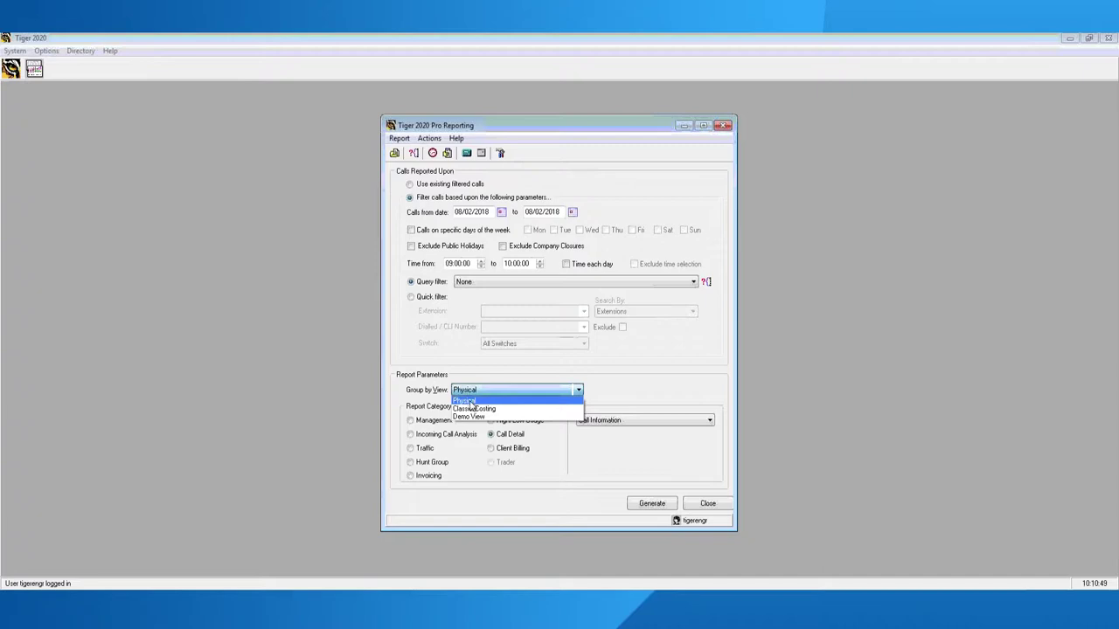
click(469, 402)
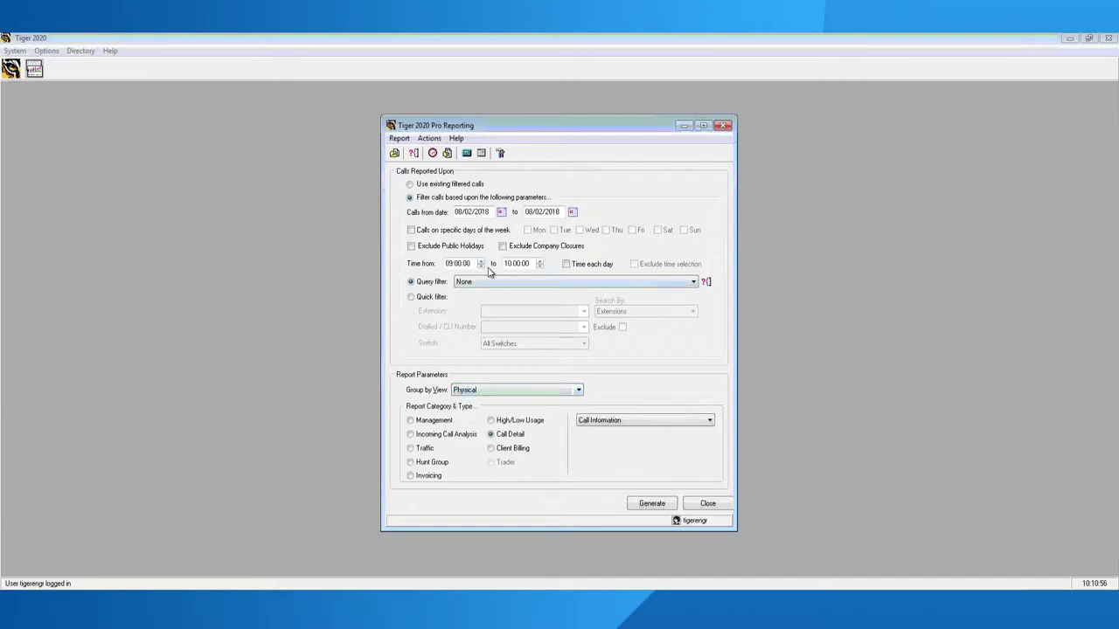
right_click(516, 435)
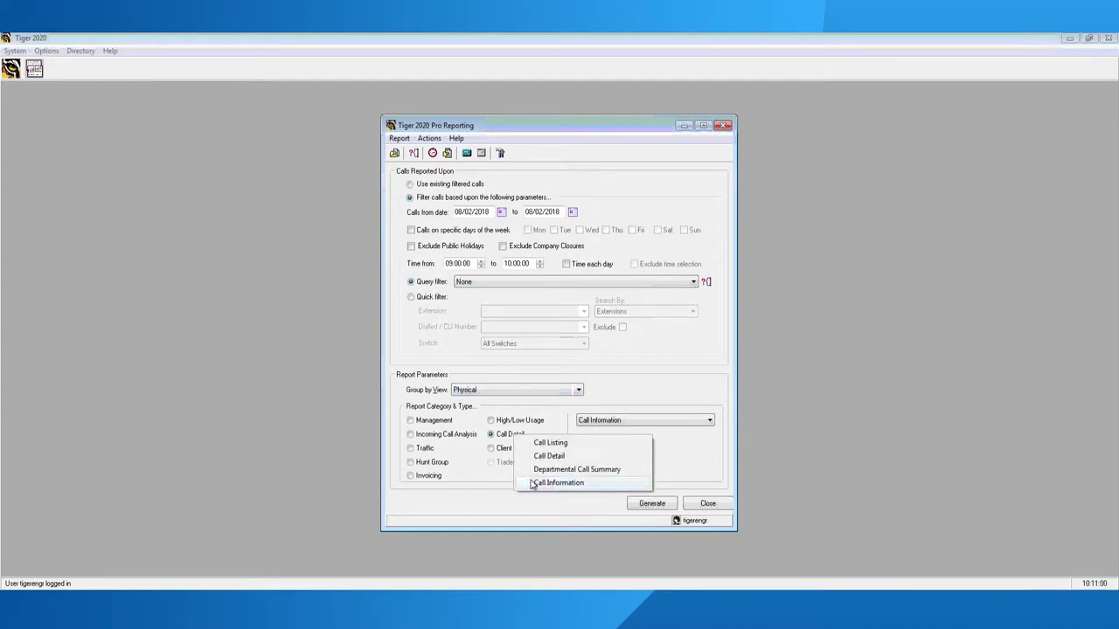
click(653, 506)
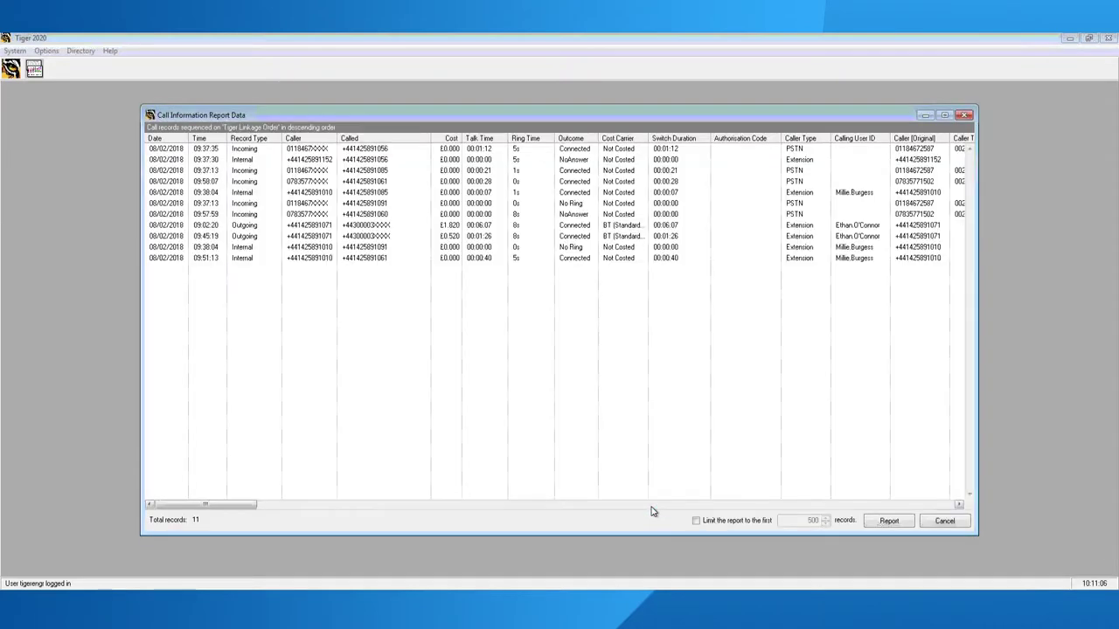
Maximise the report data window and open Field Display Selection from the 09:38:04 row's menu.
click(945, 116)
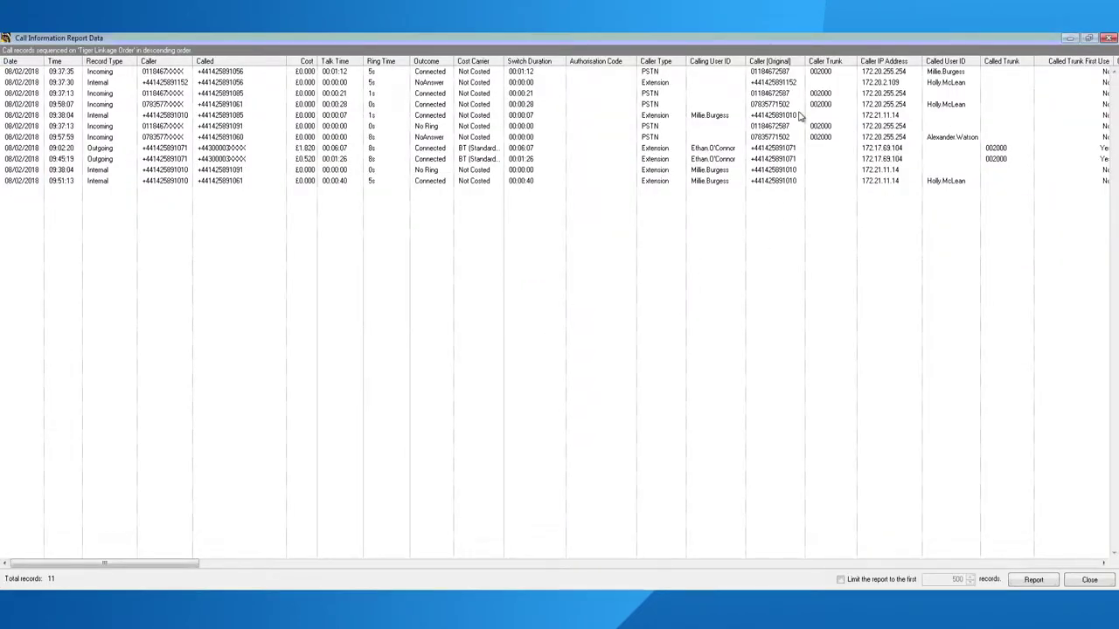
click(48, 116)
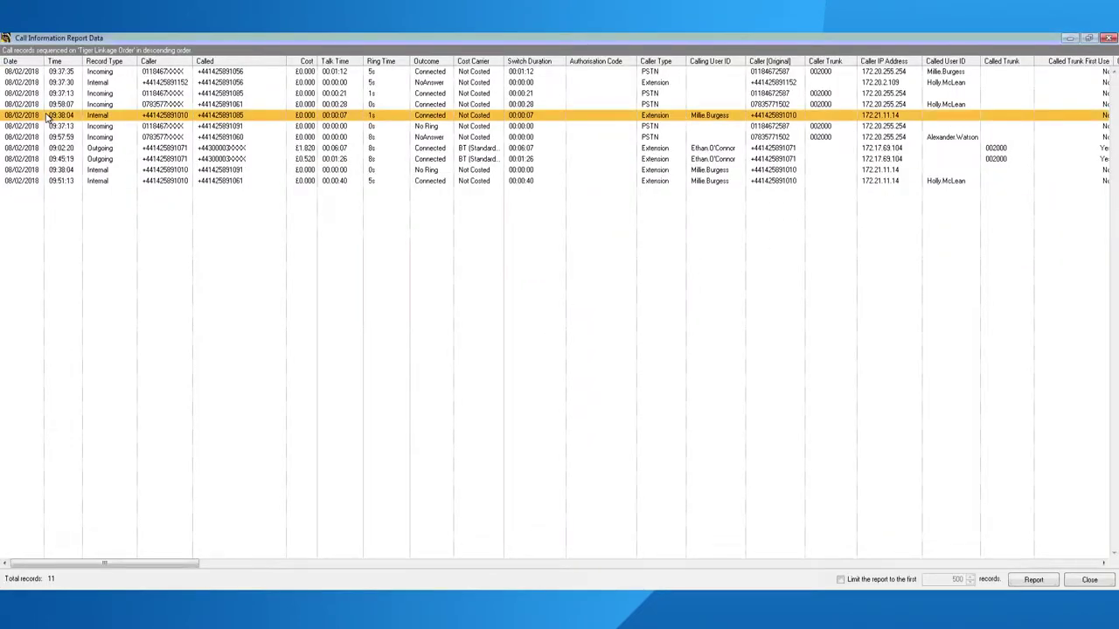
right_click(49, 117)
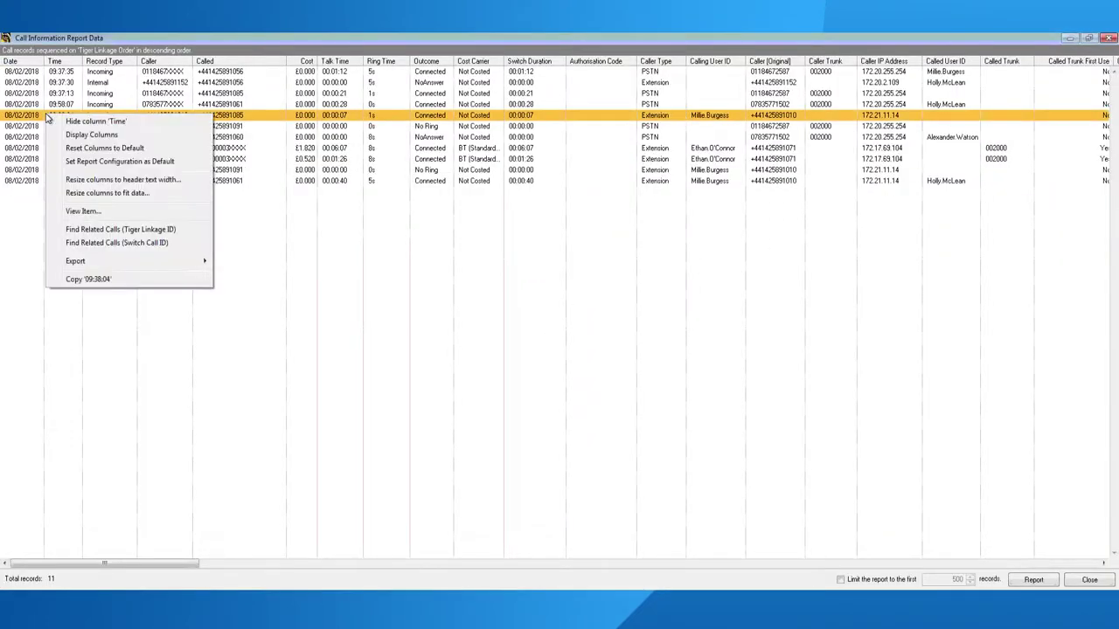
click(106, 138)
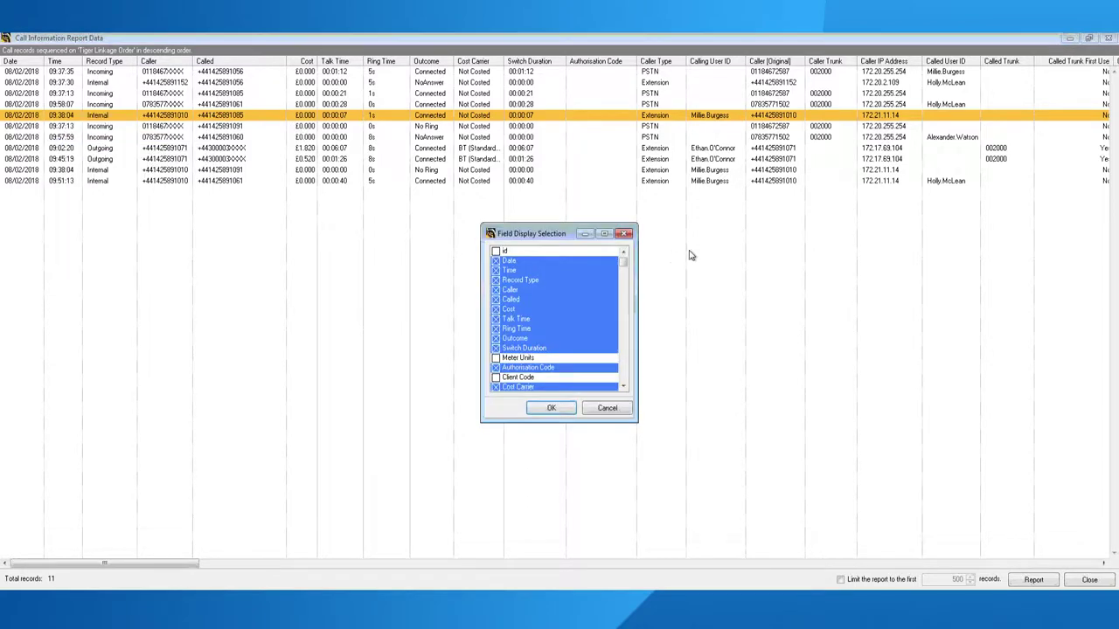
In Field Display Selection, untick Tariff Id, leave Cost Category off, and apply the fields.
drag(623, 267, 597, 283)
click(625, 387)
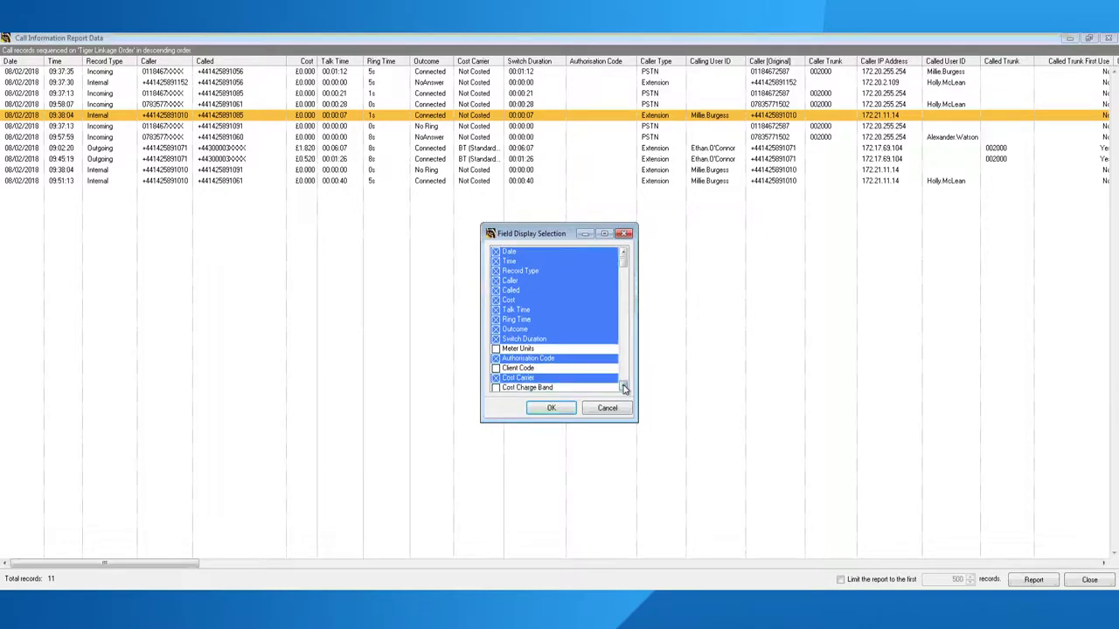
click(625, 388)
click(624, 387)
click(624, 387)
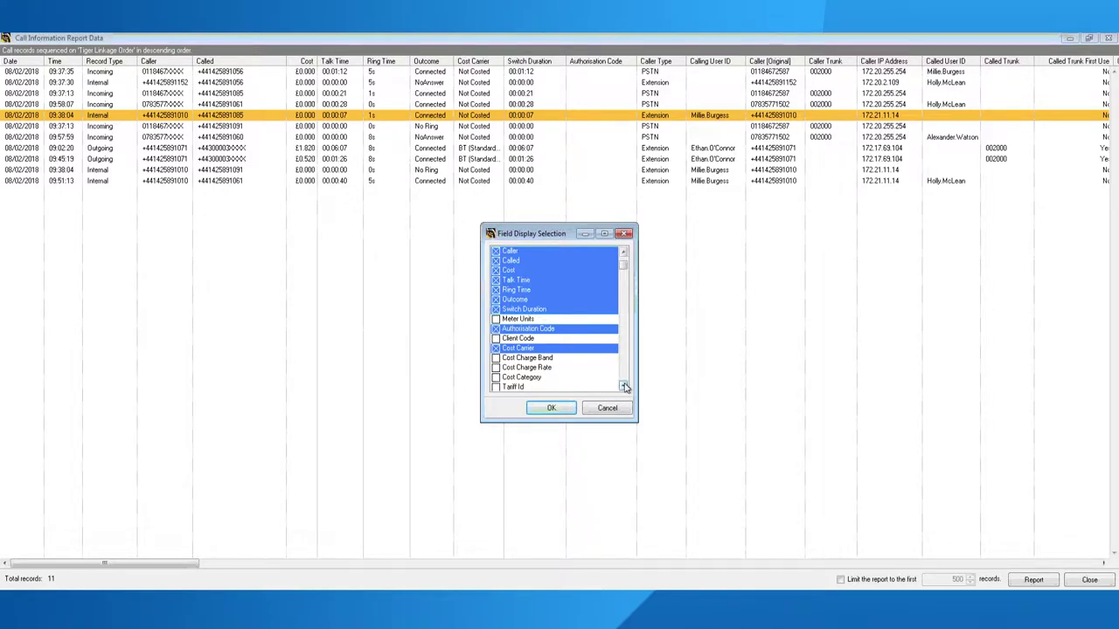
scroll(622, 274, up, 2)
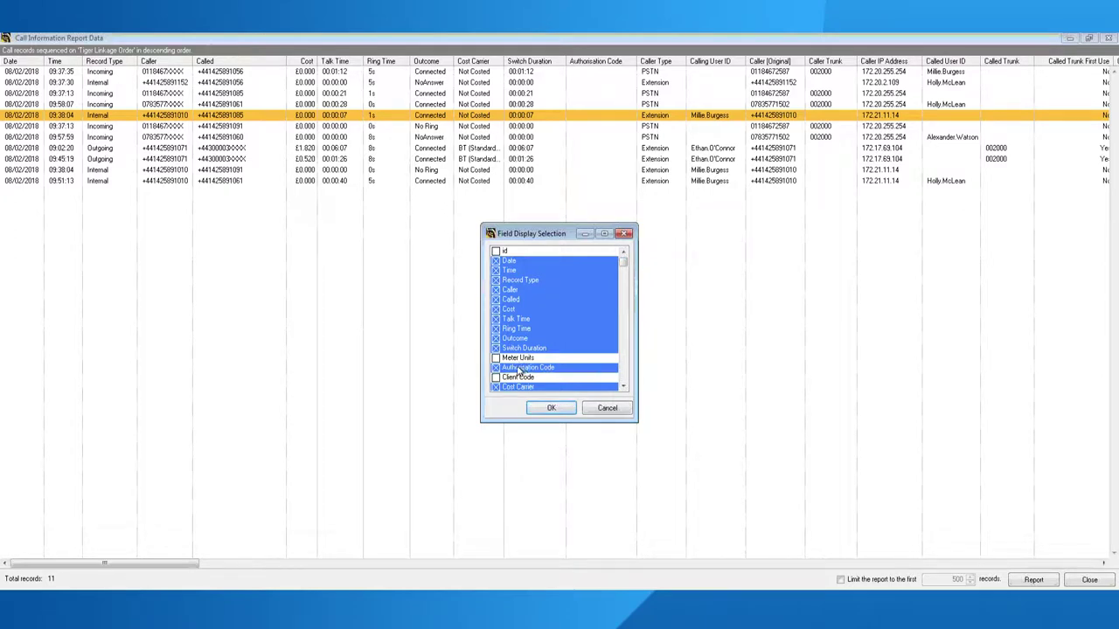
click(626, 388)
click(626, 388)
click(626, 388)
click(626, 389)
scroll(496, 375, down, 2)
click(496, 360)
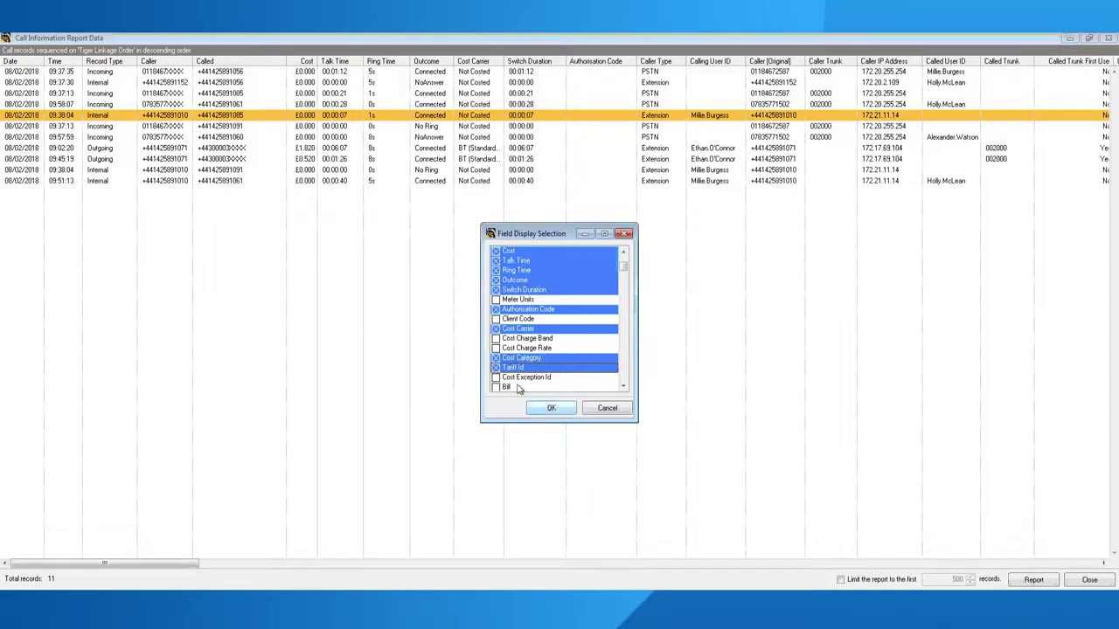
click(496, 358)
click(496, 368)
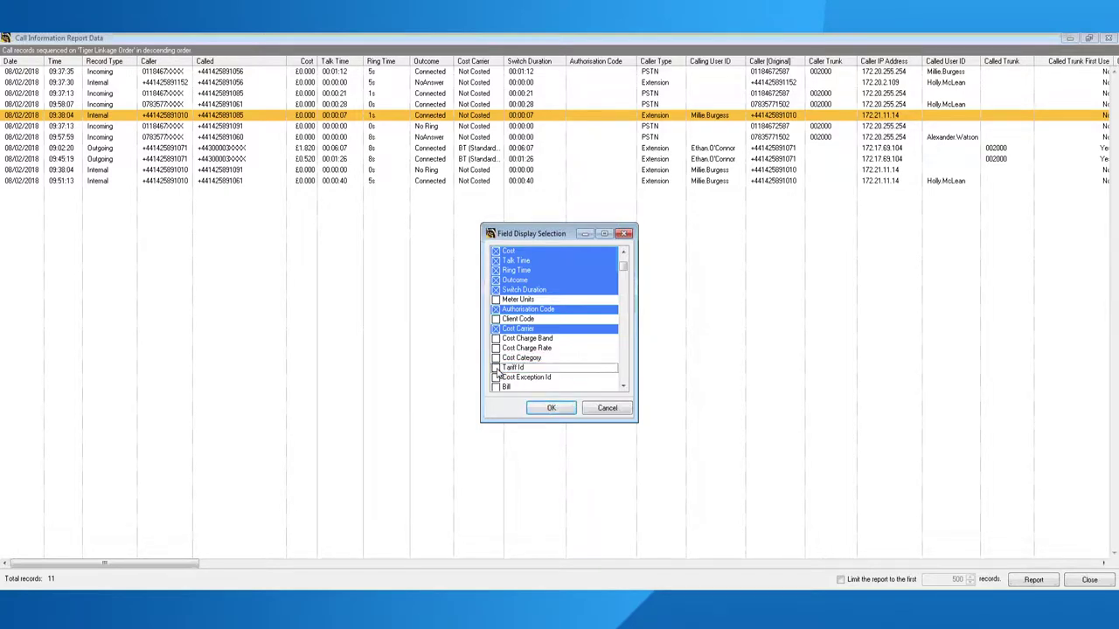
click(547, 408)
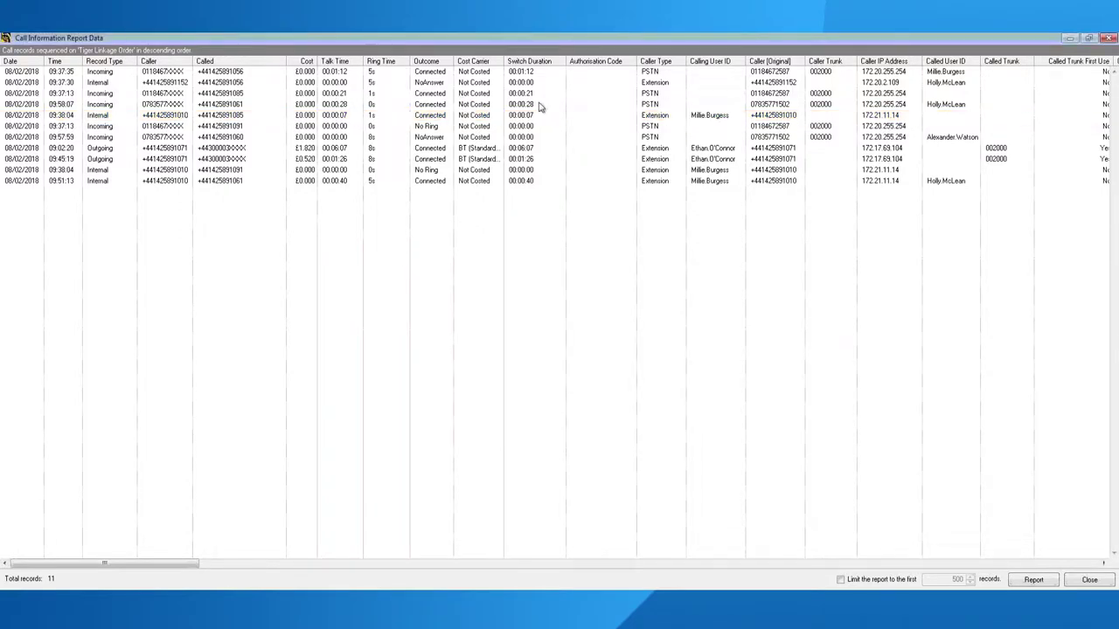
Hide the Authorisation Code column from the 09:37:13 call's menu and try moving the Caller Trunk column.
click(588, 96)
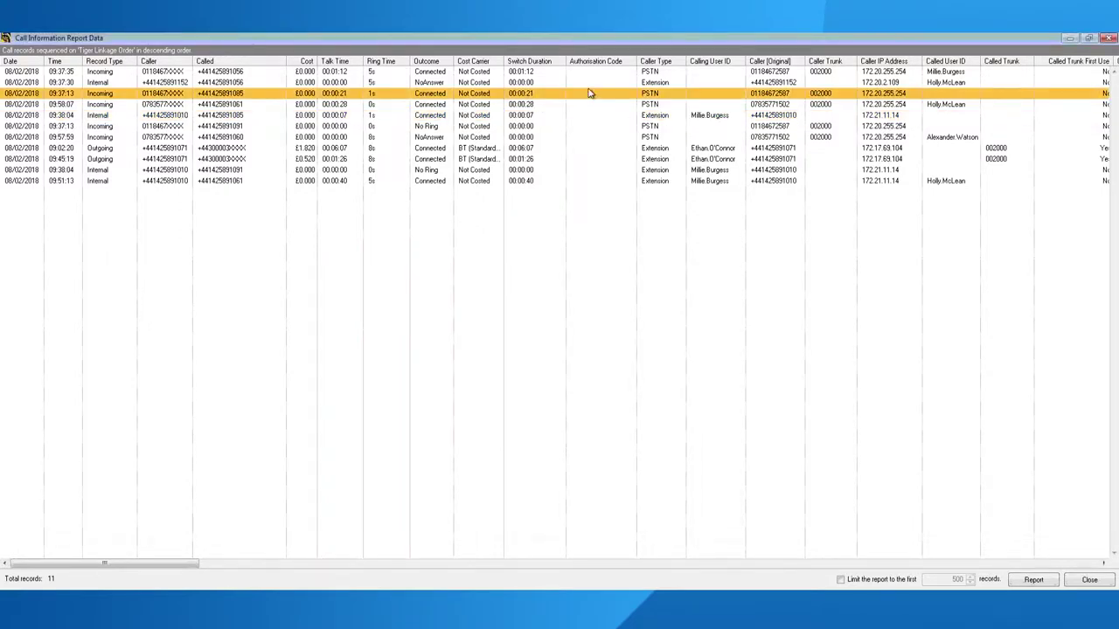
right_click(589, 91)
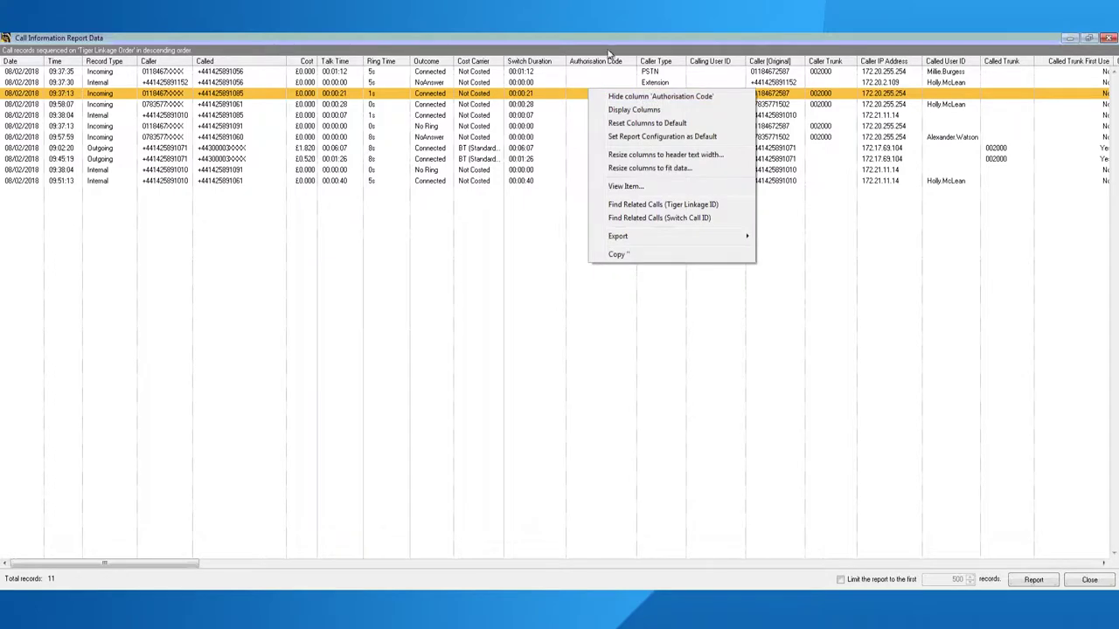
click(638, 97)
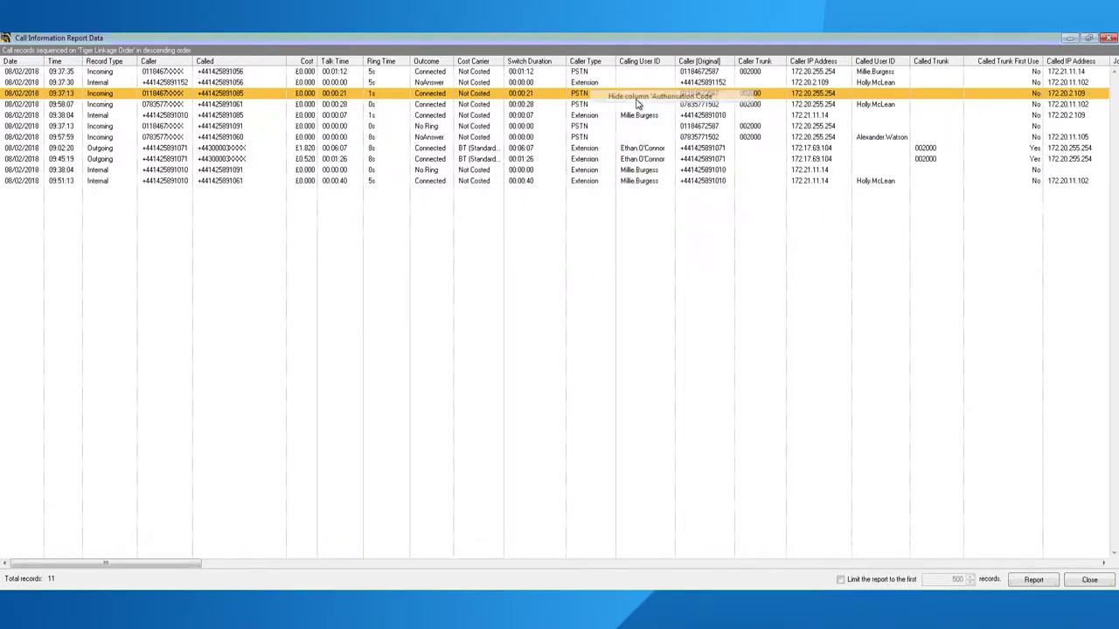
click(763, 67)
drag(764, 68, 787, 67)
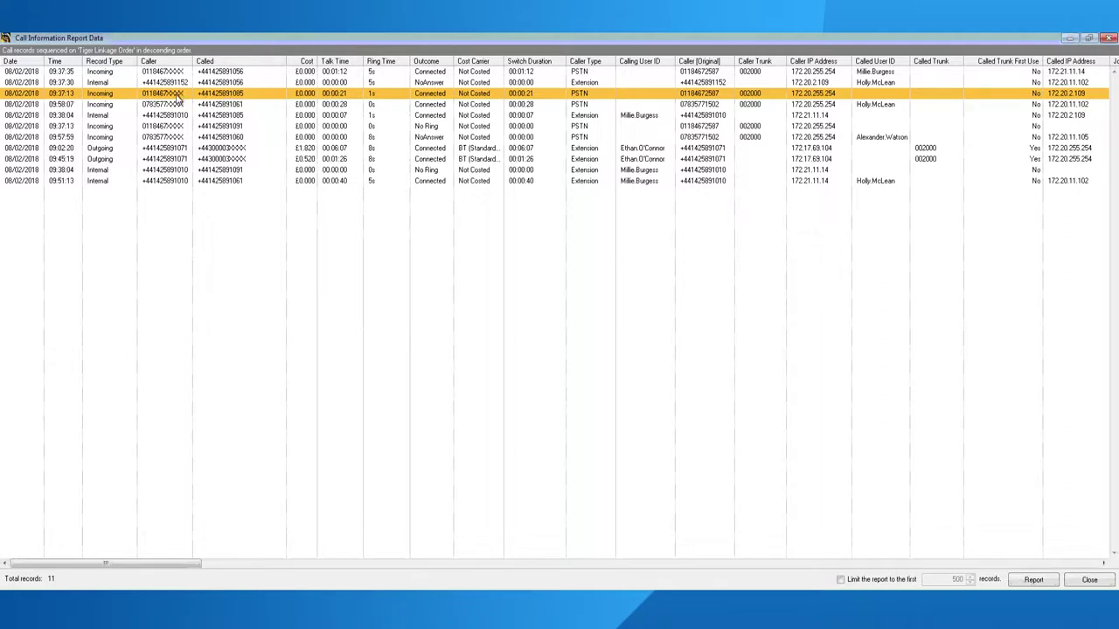
drag(186, 567, 79, 236)
right_click(187, 98)
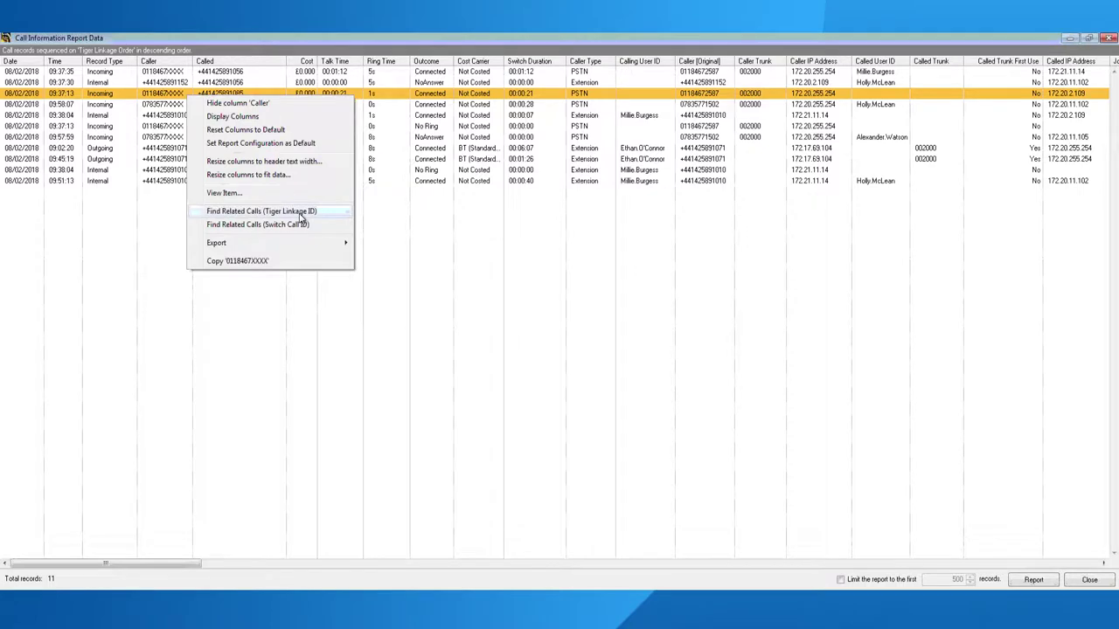
Find calls related to the 09:37:13 call by Tiger Linkage ID and maximise the Linked Calls window.
click(301, 213)
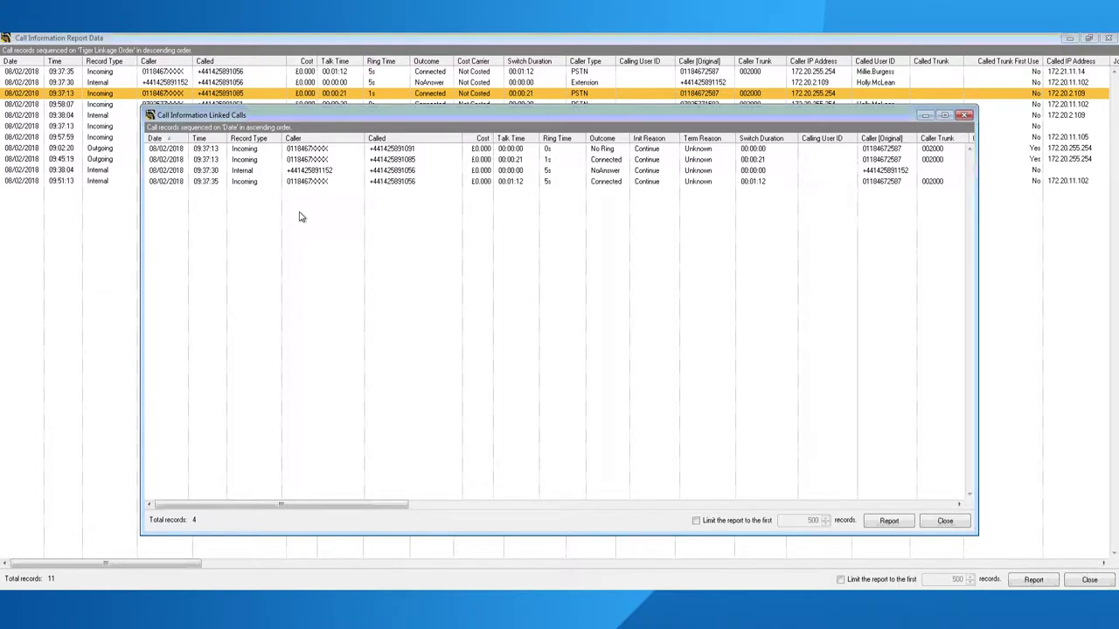
double_click(314, 119)
click(63, 73)
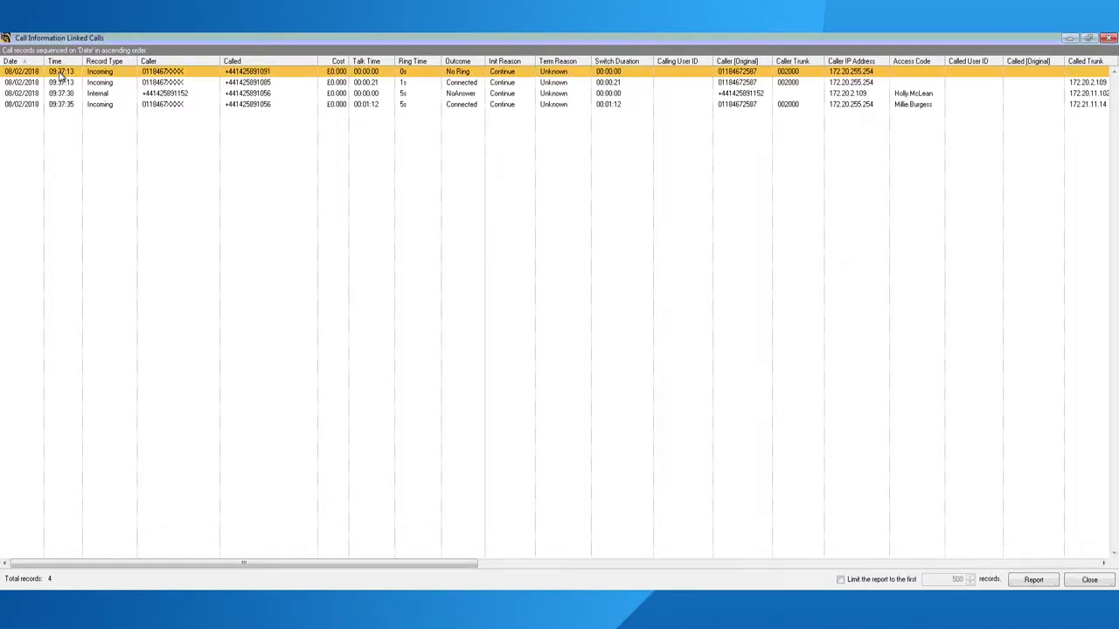
click(70, 93)
click(72, 106)
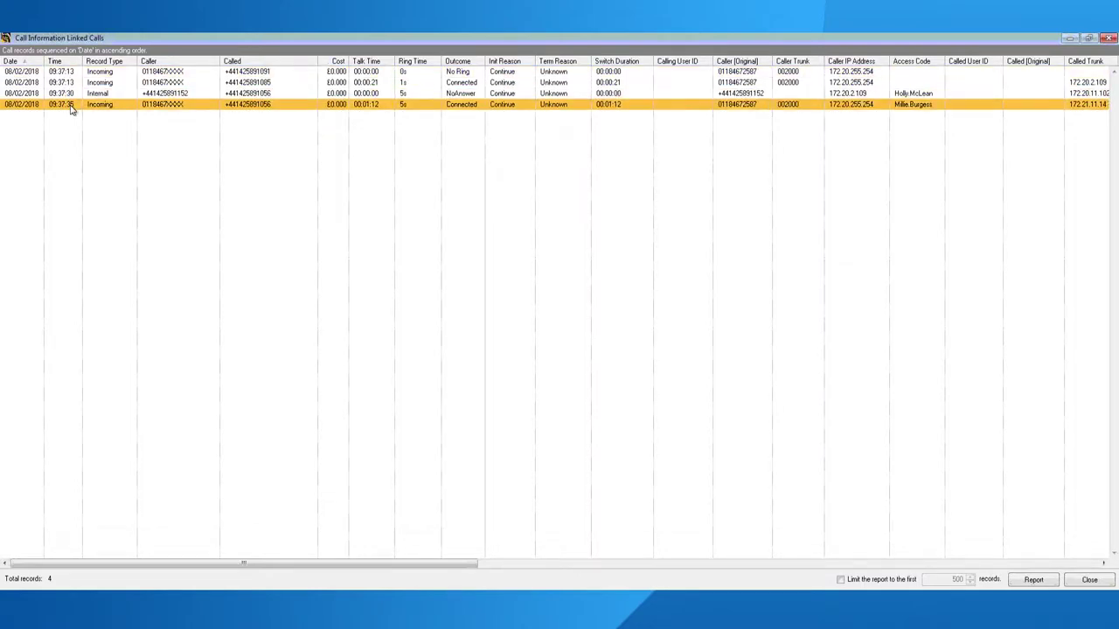
click(177, 81)
click(175, 73)
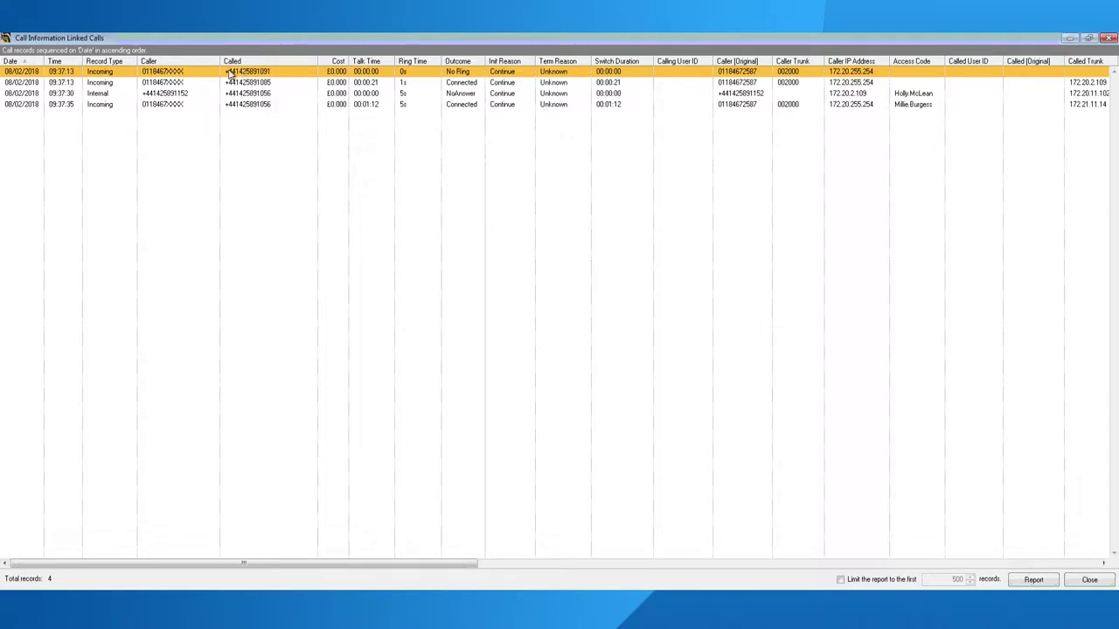
click(461, 83)
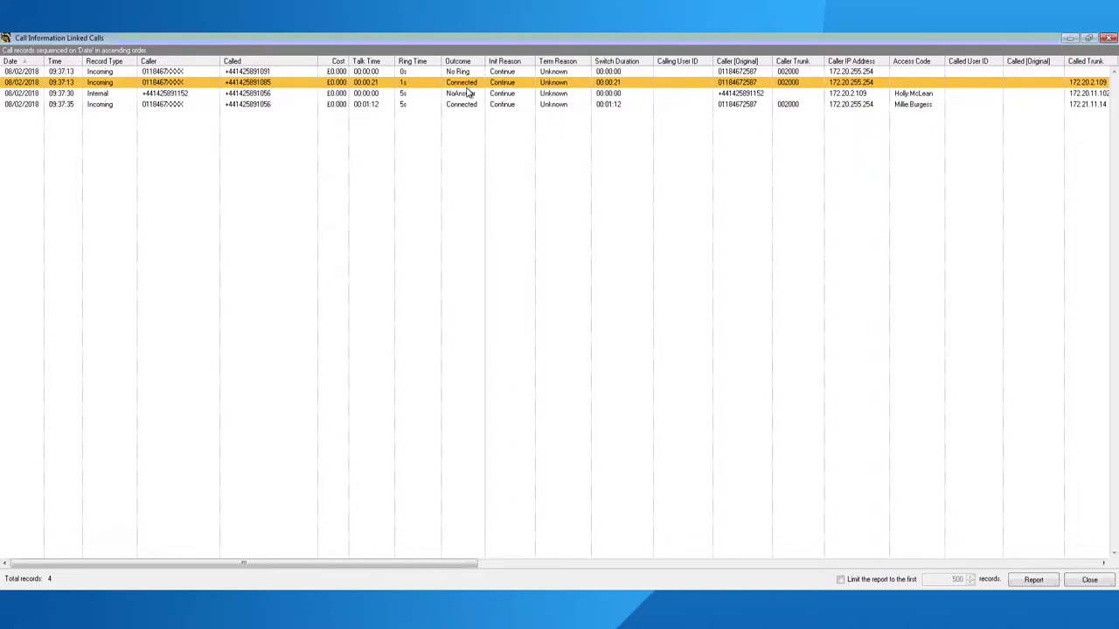
click(469, 93)
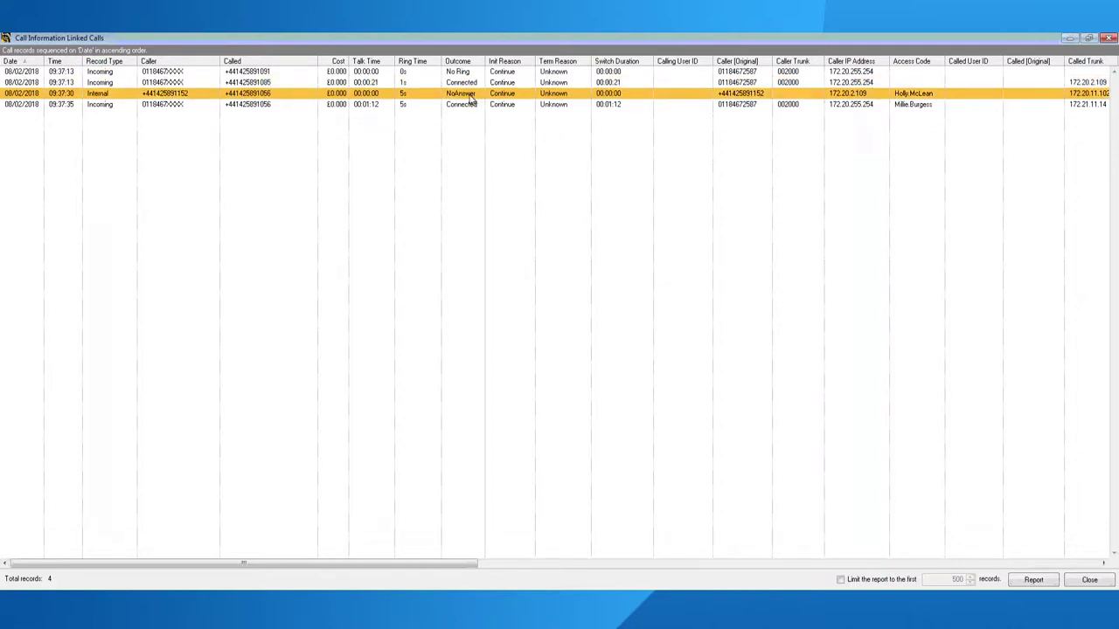
click(459, 104)
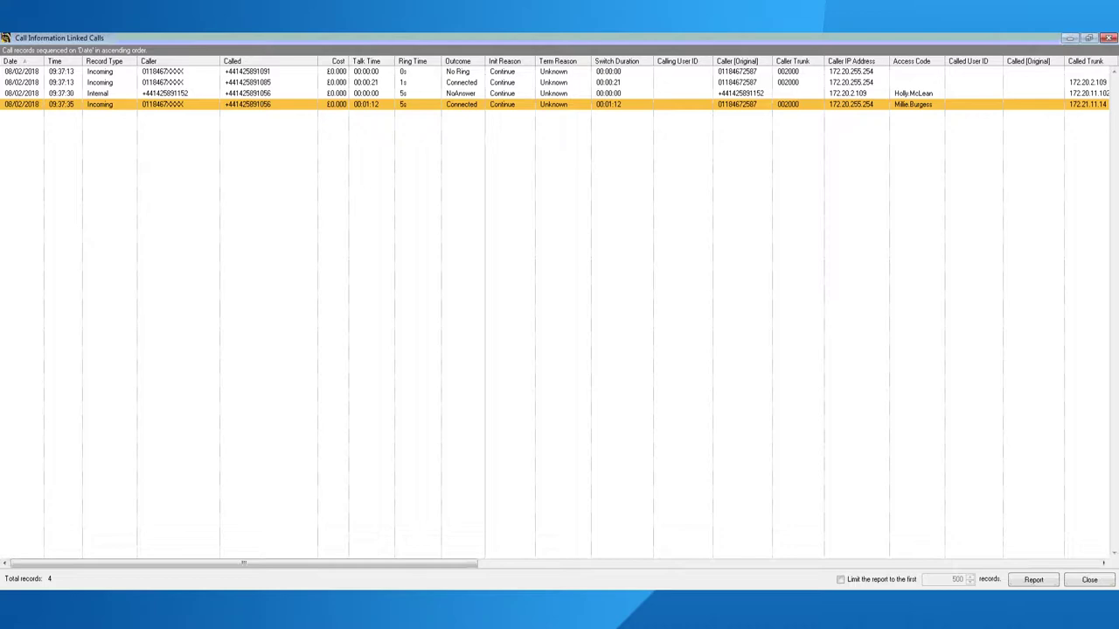
drag(390, 565, 986, 569)
Add the id field to the Linked Calls display columns.
right_click(549, 152)
click(577, 168)
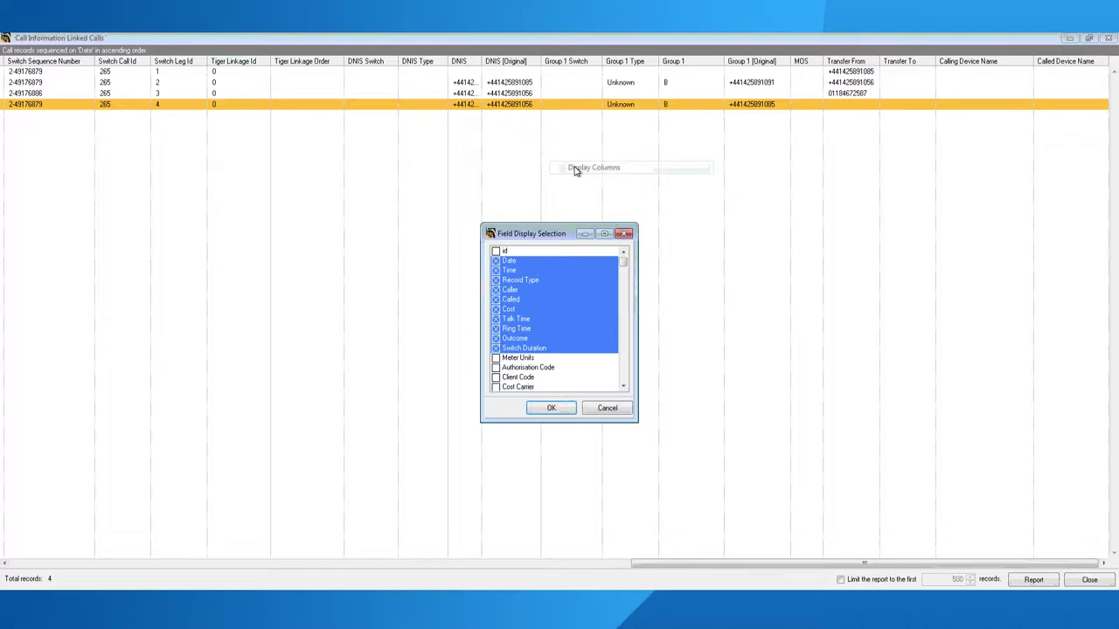
click(496, 252)
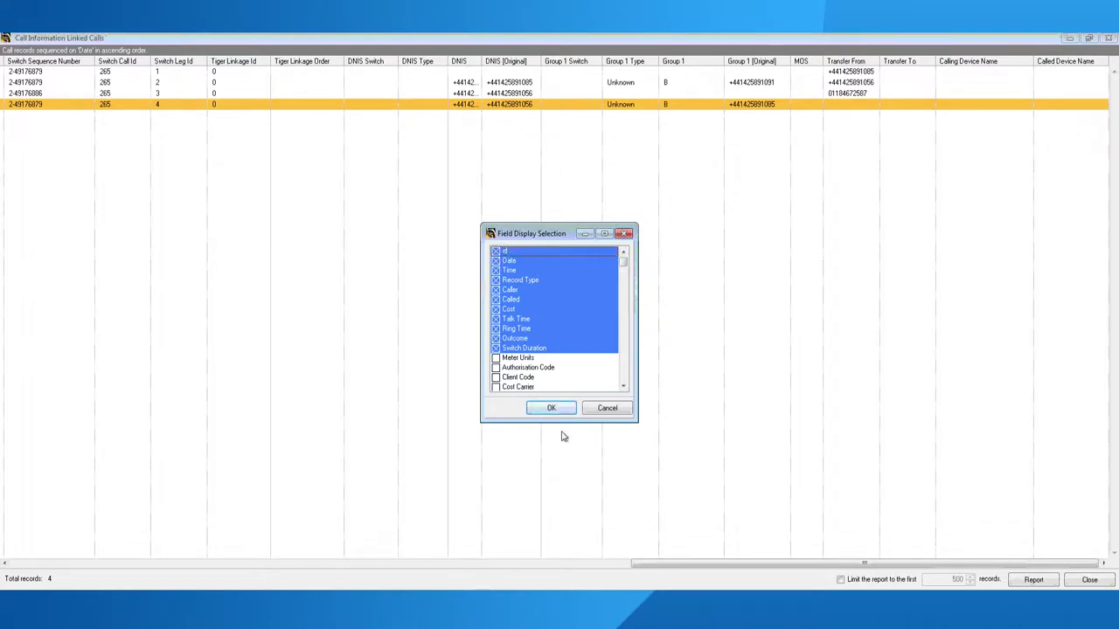
click(554, 413)
drag(222, 562, 826, 570)
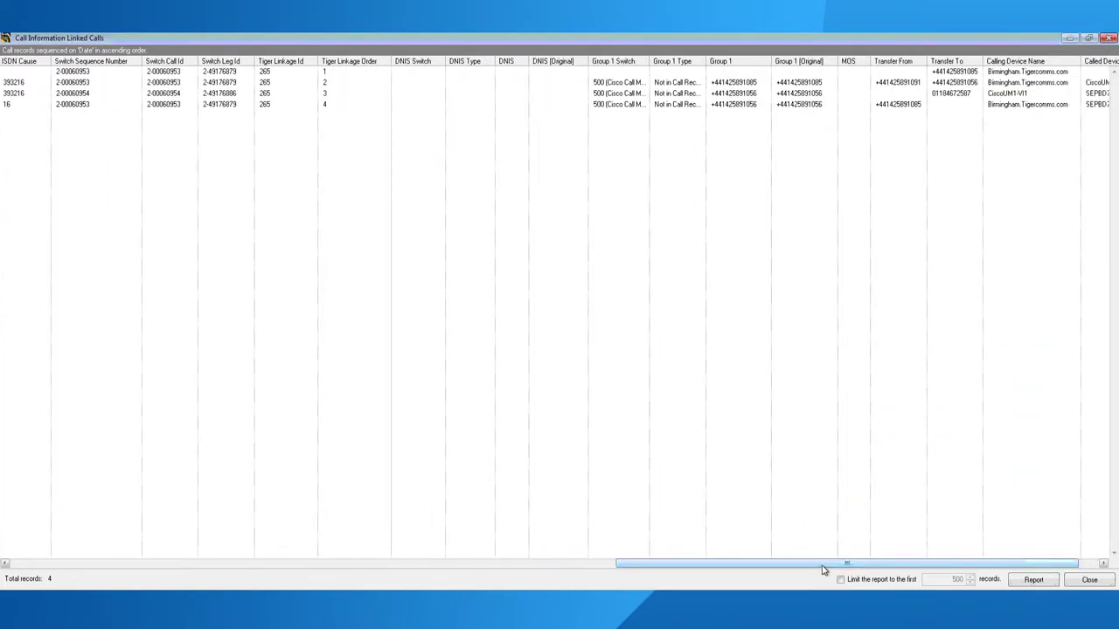
Widen the DNIS column in the Linked Calls list.
click(506, 76)
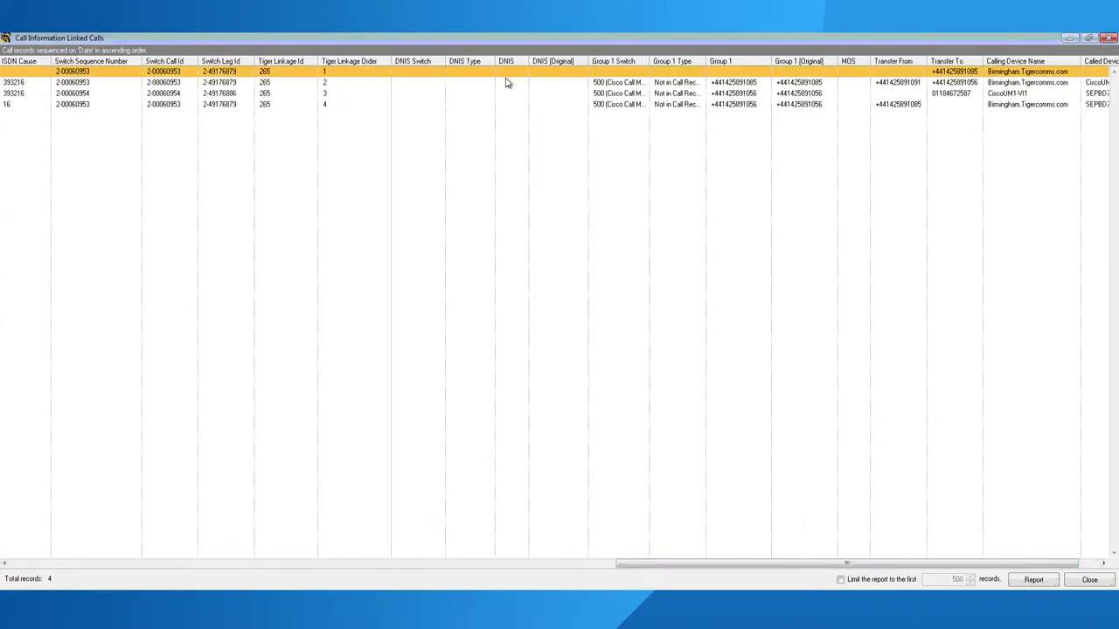
click(504, 107)
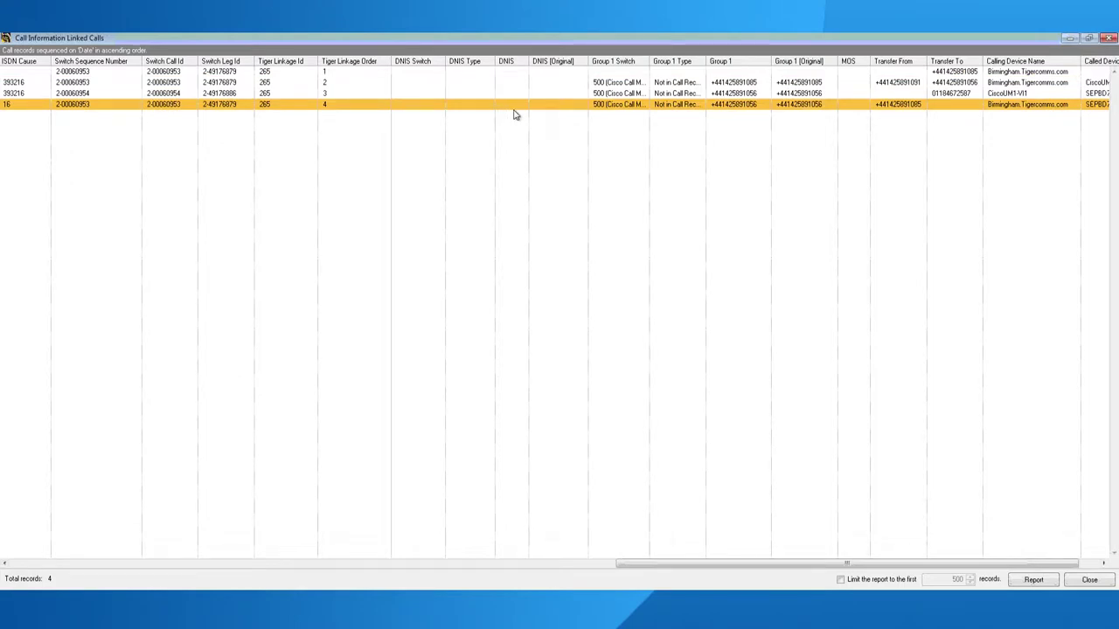
drag(527, 61, 569, 60)
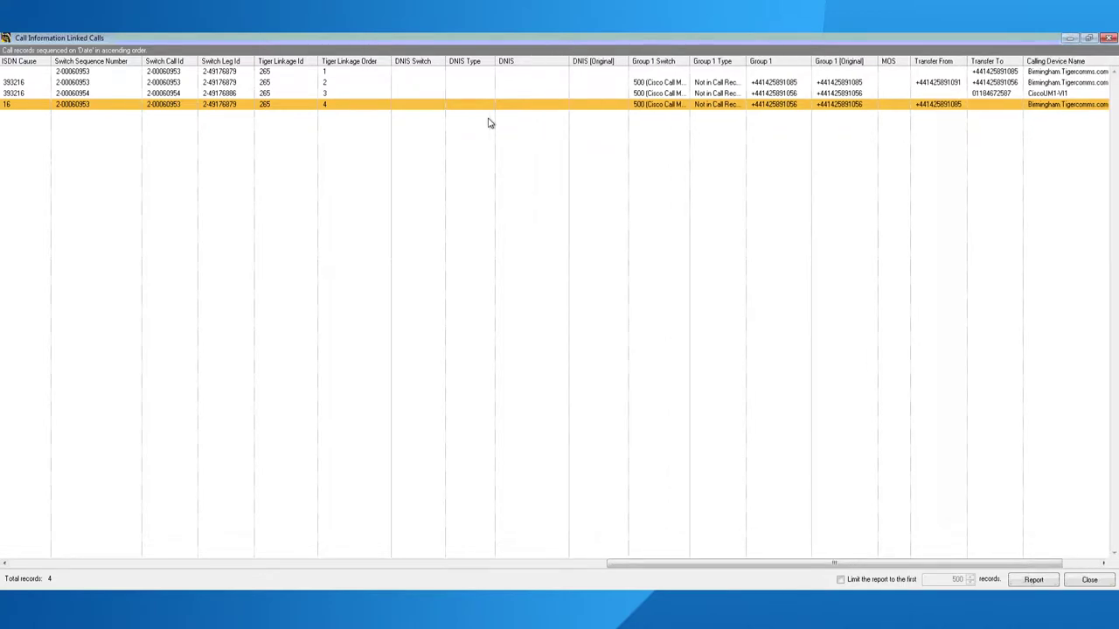
Compare the Linkage Order 2, 3 and 4 call legs by selecting each in turn.
click(581, 94)
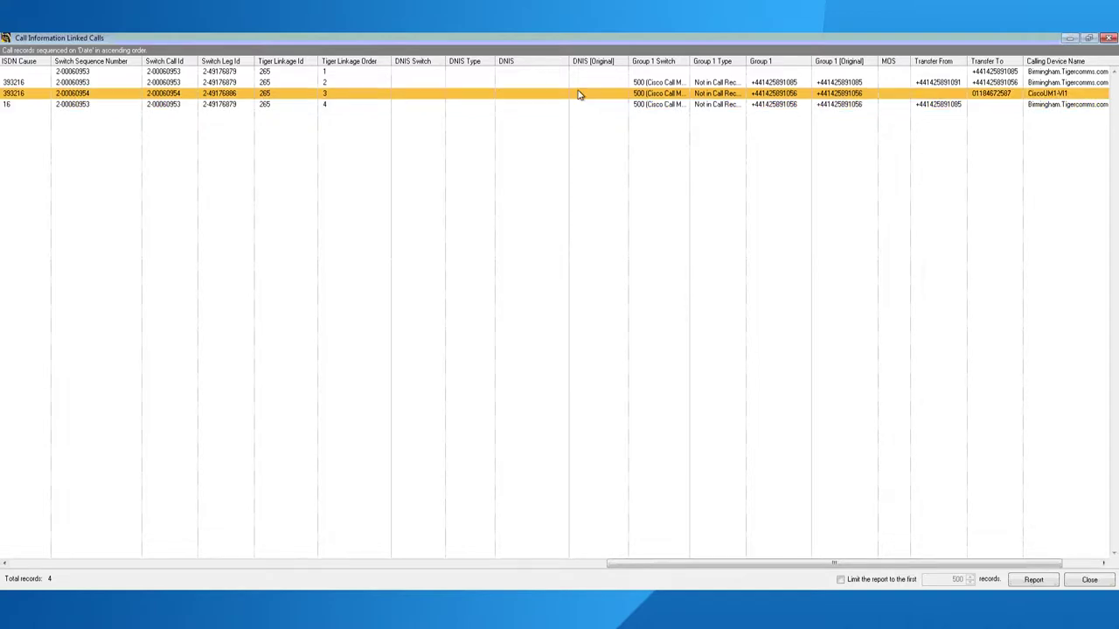
click(795, 83)
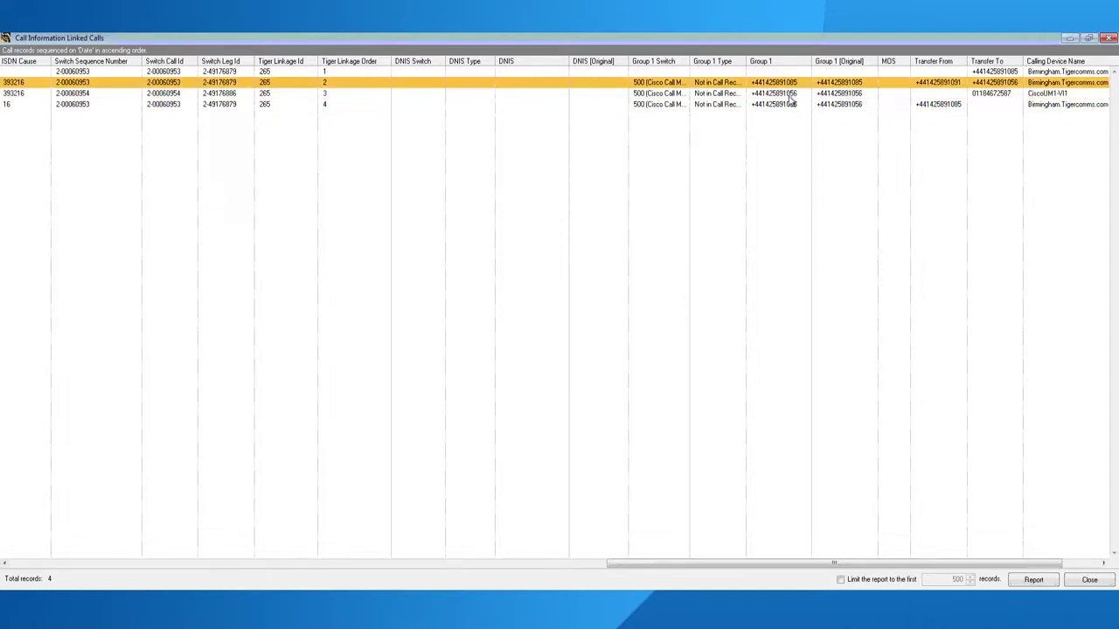
click(788, 105)
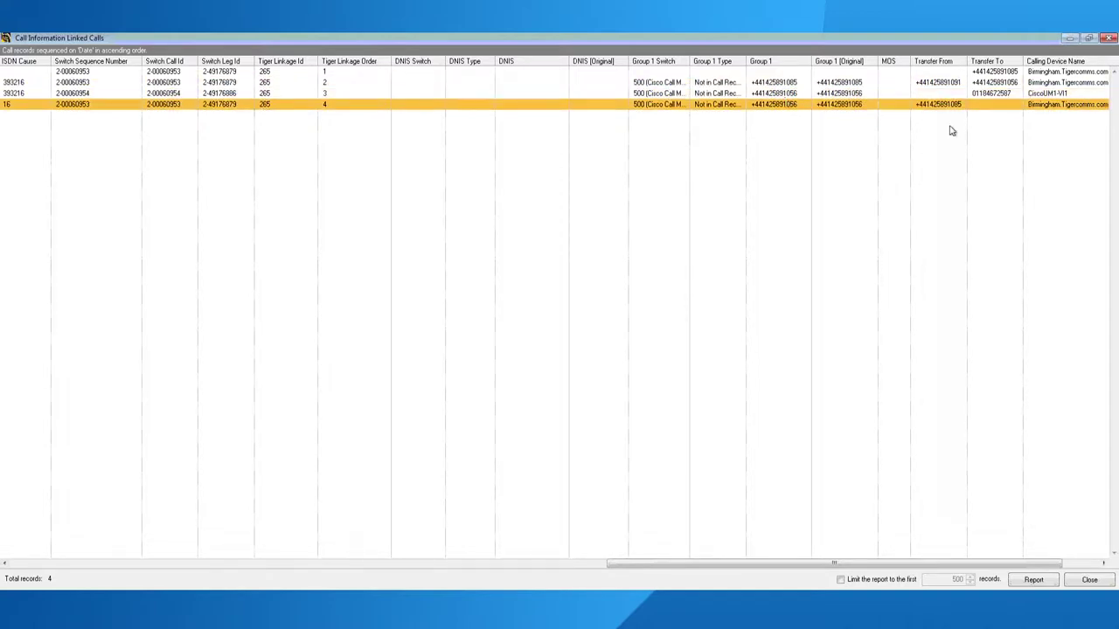
click(752, 83)
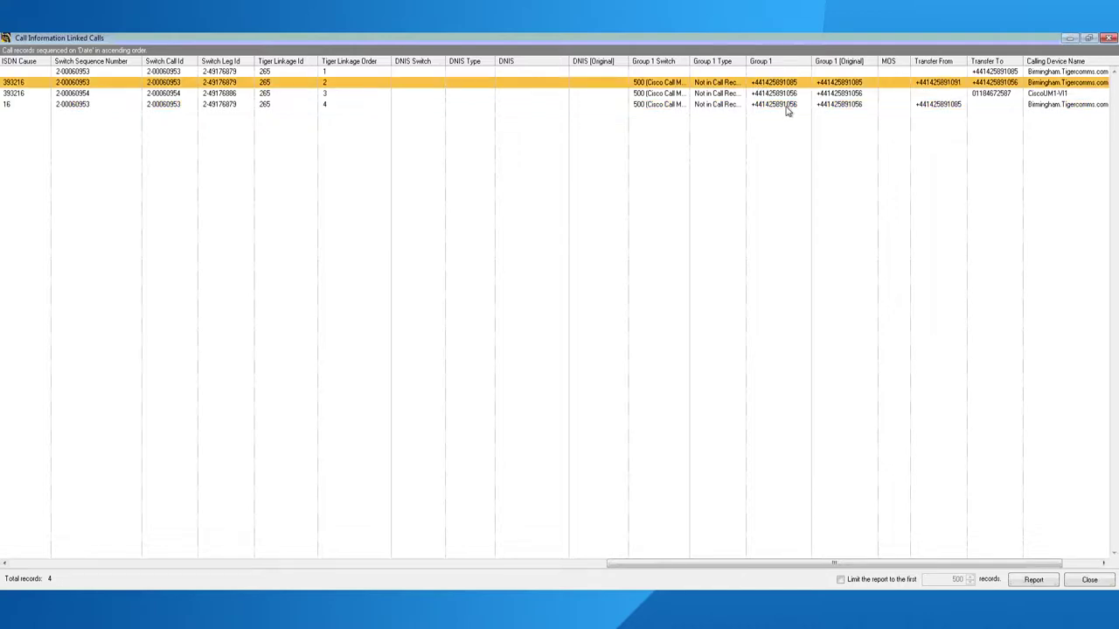
click(788, 105)
click(789, 85)
click(789, 92)
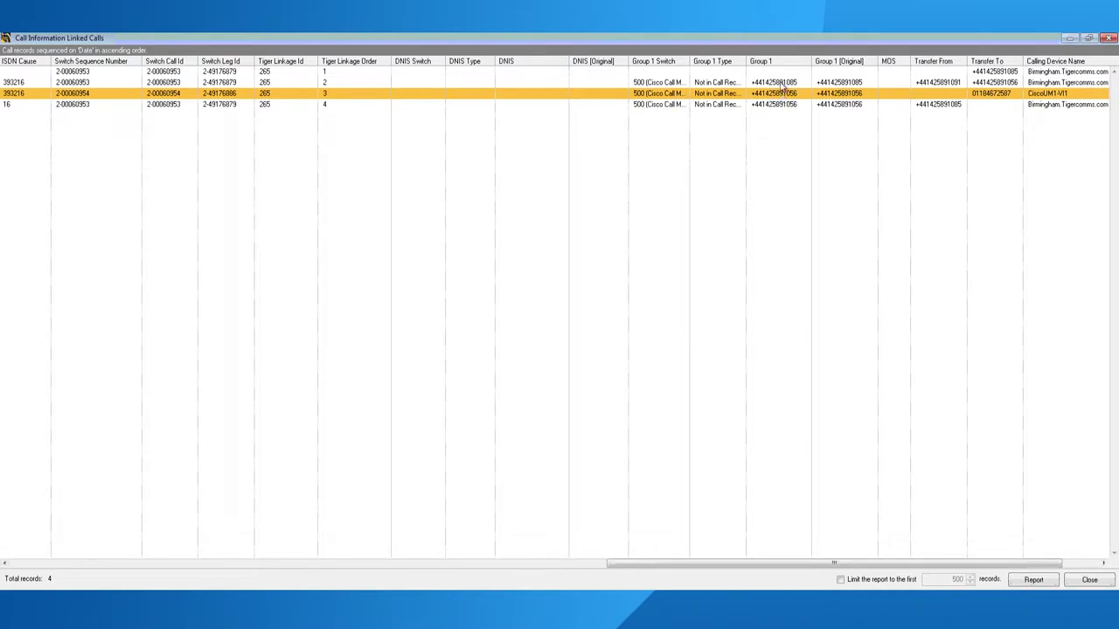
click(787, 84)
click(789, 92)
click(785, 83)
click(781, 93)
click(783, 83)
click(782, 94)
click(783, 105)
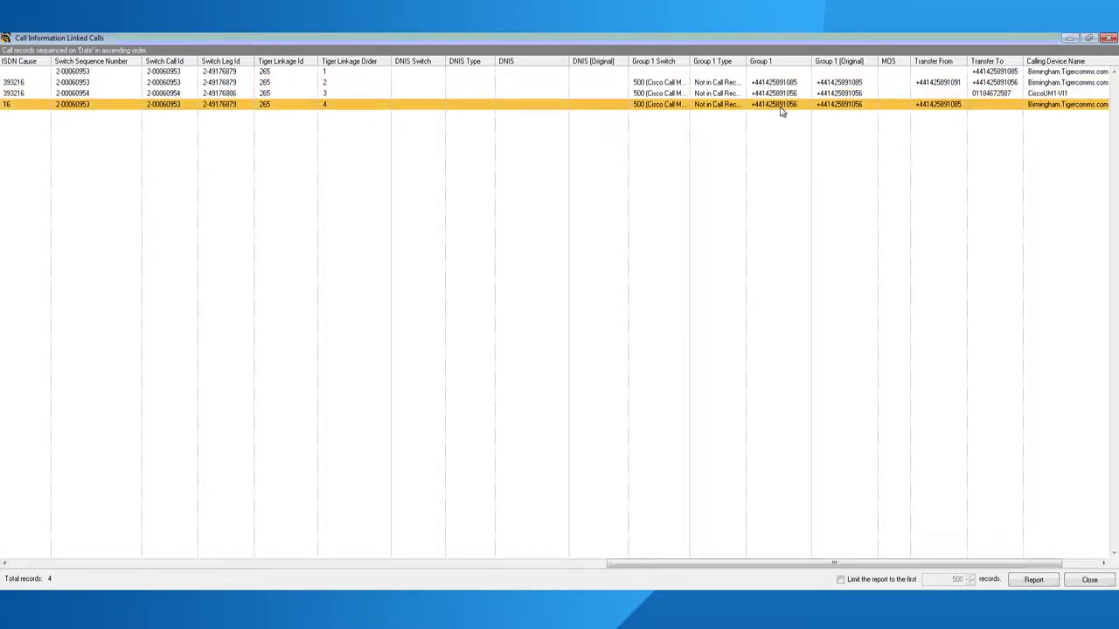